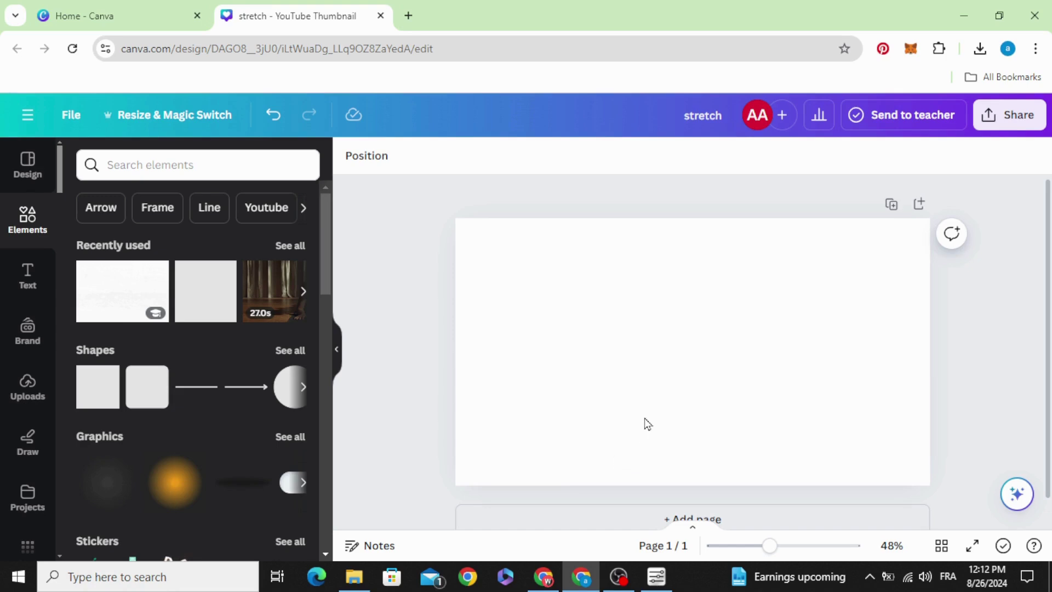
Step: Add a heading text box reading 'Stretch'
{"action": "left_click", "coordinate": [25, 277]}
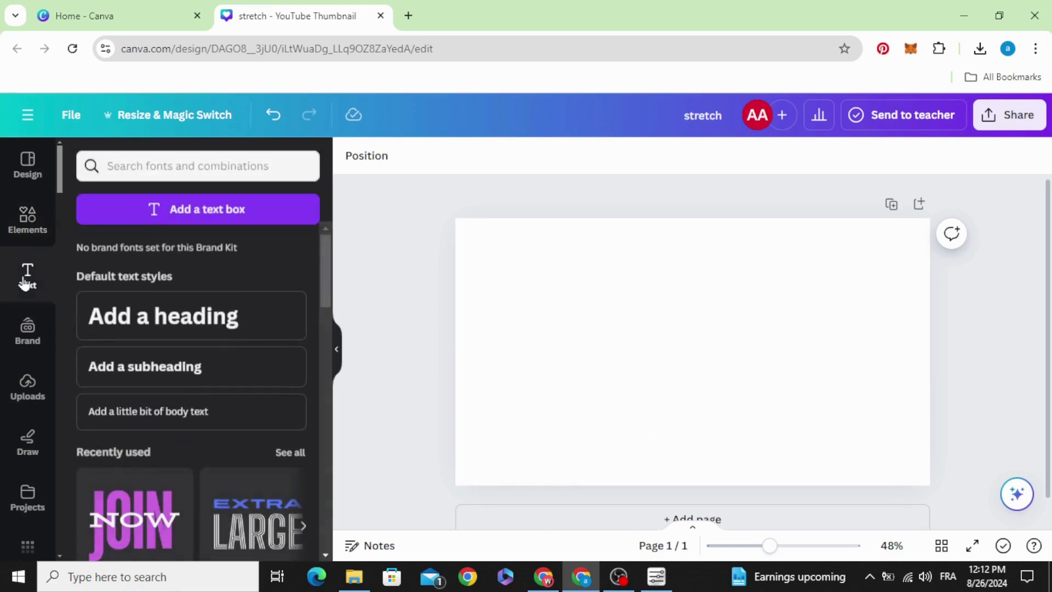
{"action": "left_click", "coordinate": [296, 319]}
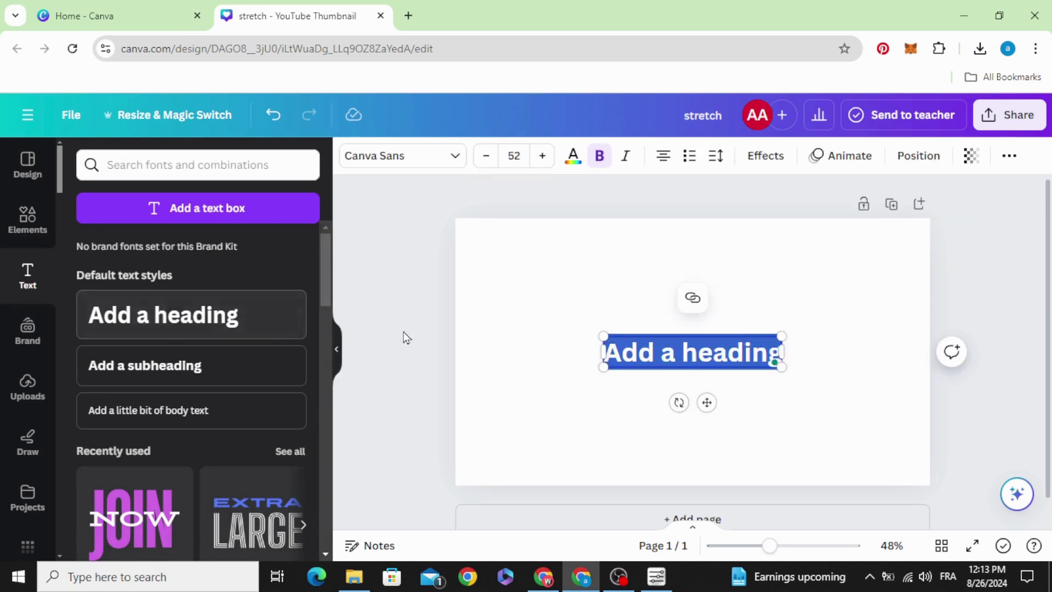
{"action": "type", "text": "Str"}
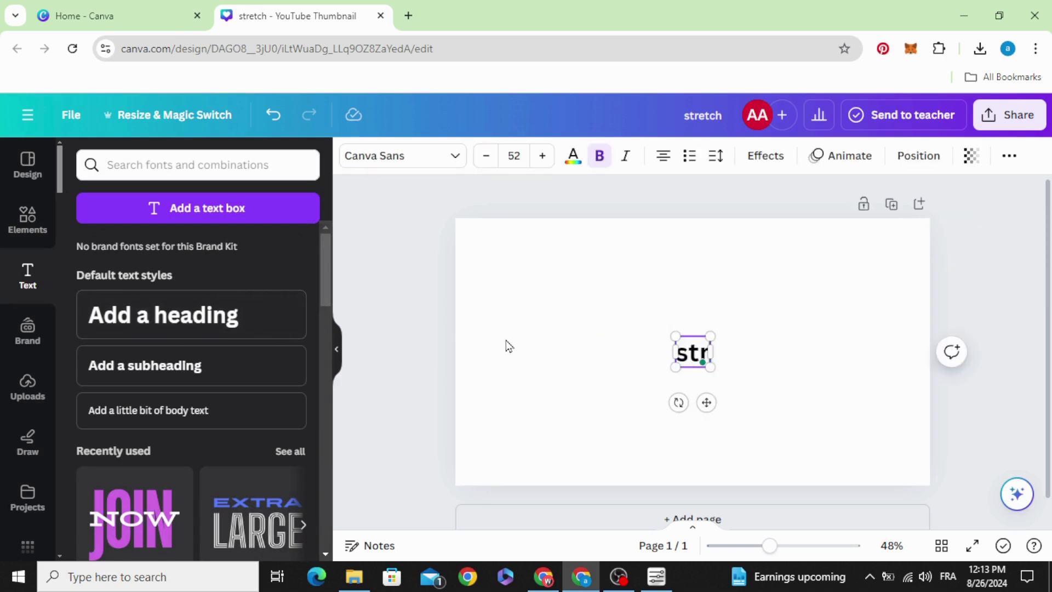
{"action": "type", "text": "etch"}
Step: Set the heading font to League Spartan and make it all uppercase
{"action": "left_click", "coordinate": [394, 163]}
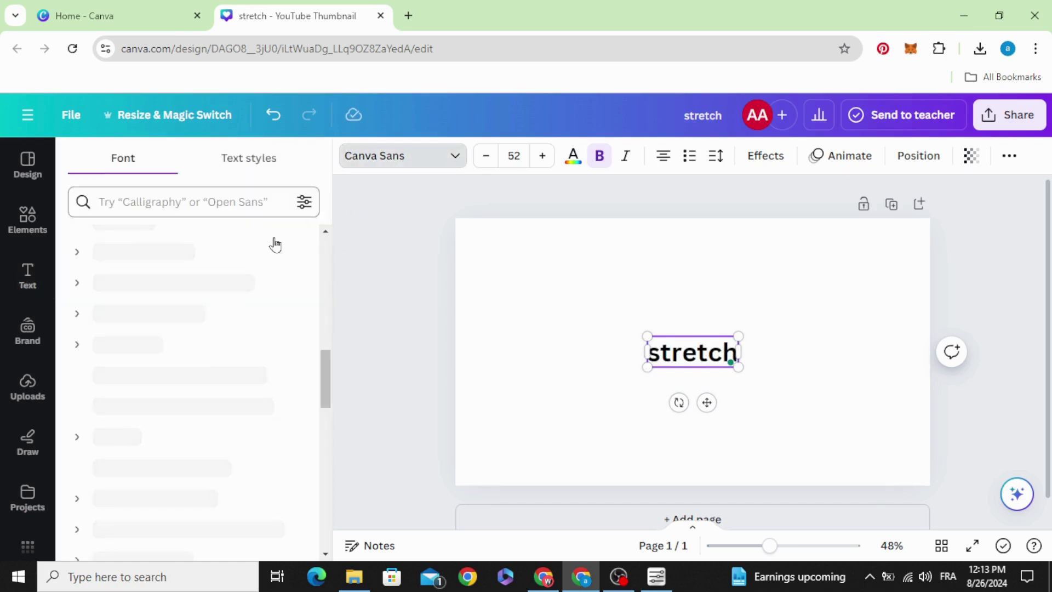
{"action": "left_click", "coordinate": [219, 376]}
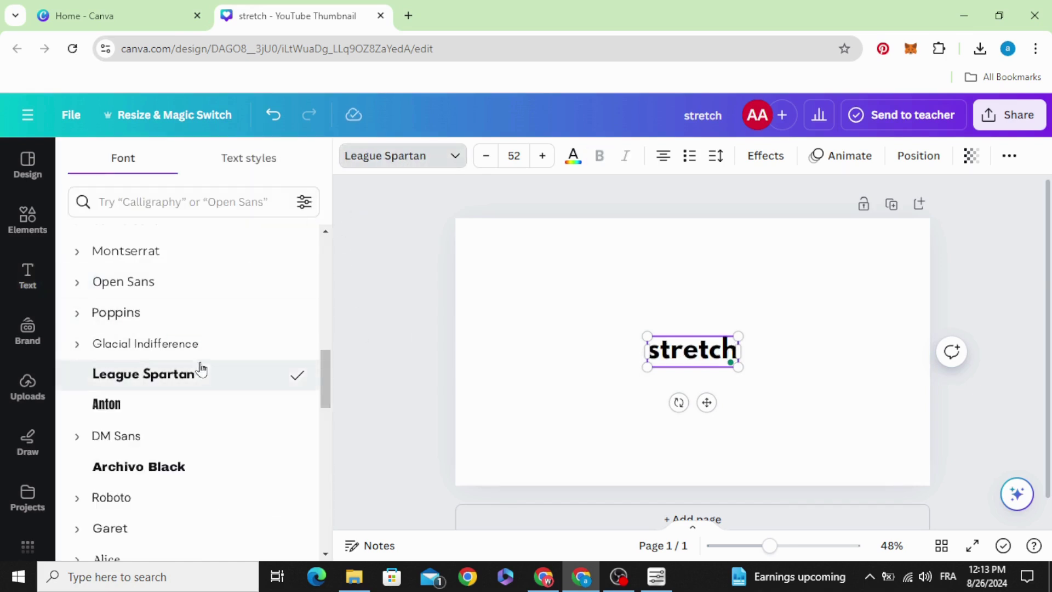
{"action": "left_click", "coordinate": [1009, 157]}
{"action": "left_click", "coordinate": [964, 194]}
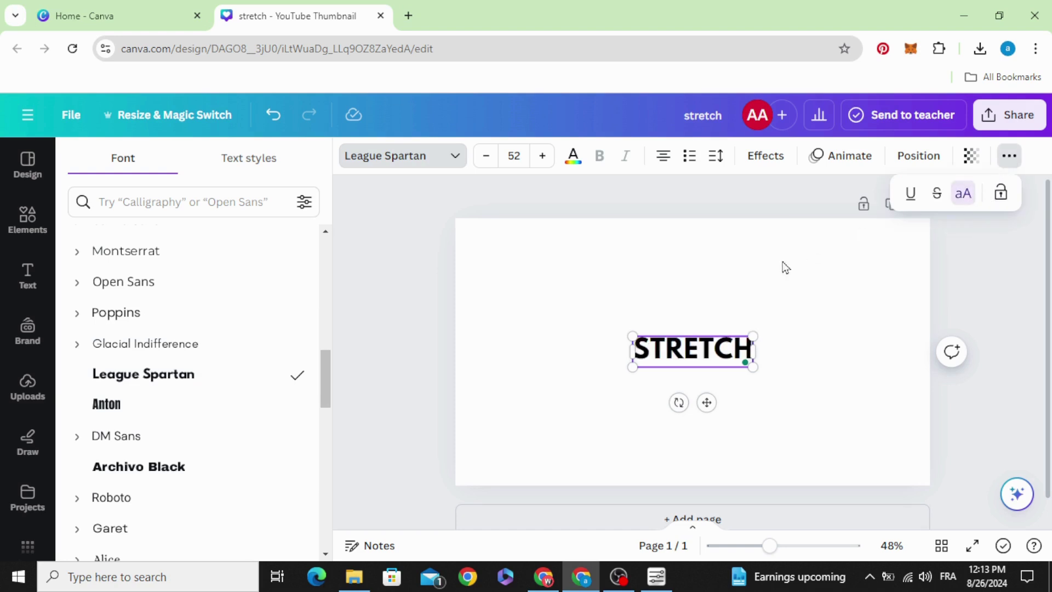
Step: Enlarge the STRETCH text to size 176 and centre it on the page
{"action": "left_click_drag", "start_coordinate": [632, 336], "coordinate": [487, 298]}
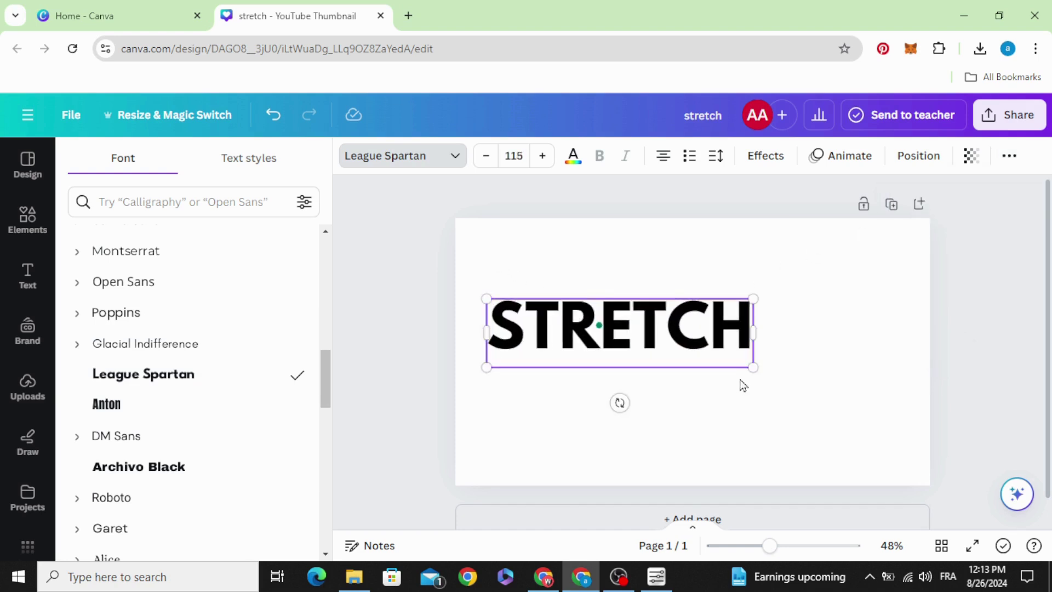
{"action": "left_click_drag", "start_coordinate": [752, 366], "coordinate": [883, 453]}
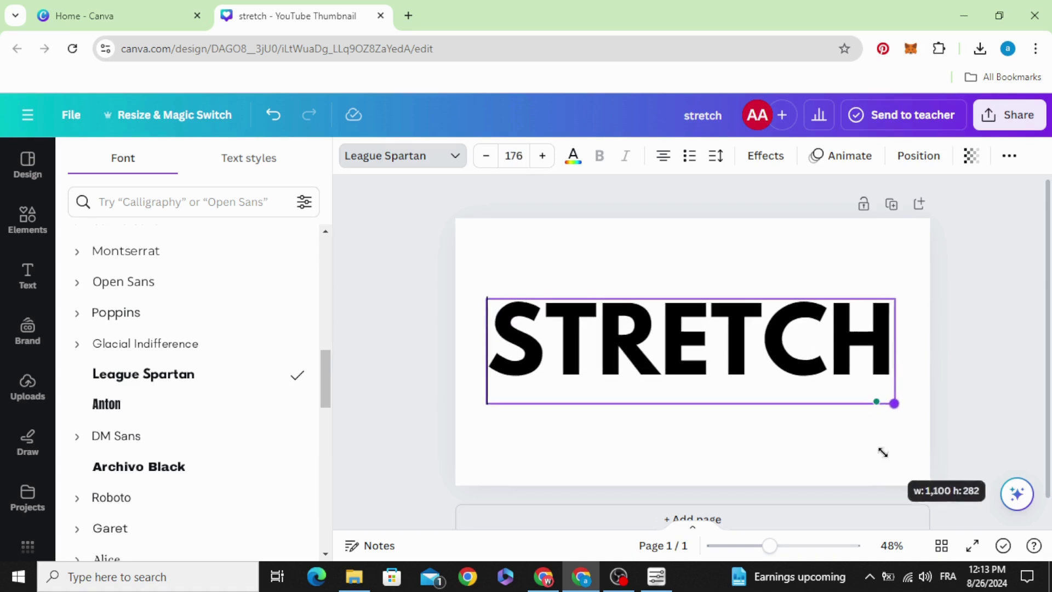
{"action": "left_click", "coordinate": [407, 289]}
{"action": "left_click_drag", "start_coordinate": [587, 326], "coordinate": [587, 343]}
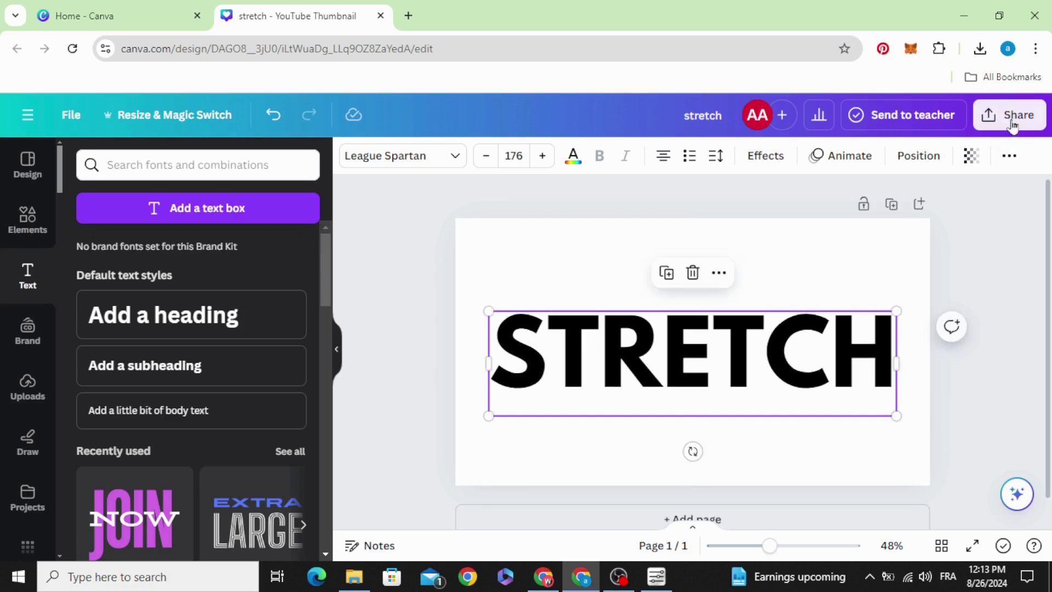
Step: Download the design as a PNG from the Share menu
{"action": "left_click", "coordinate": [1015, 119]}
{"action": "scroll", "coordinate": [939, 373], "scroll_direction": "down", "scroll_amount": 3}
{"action": "left_click", "coordinate": [941, 375]}
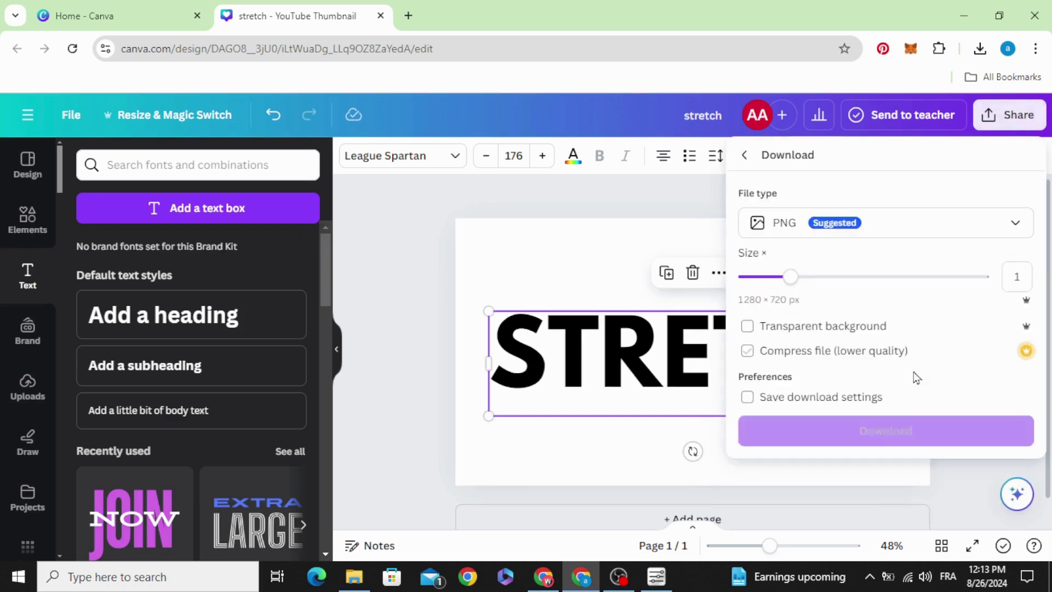
{"action": "left_click", "coordinate": [918, 432]}
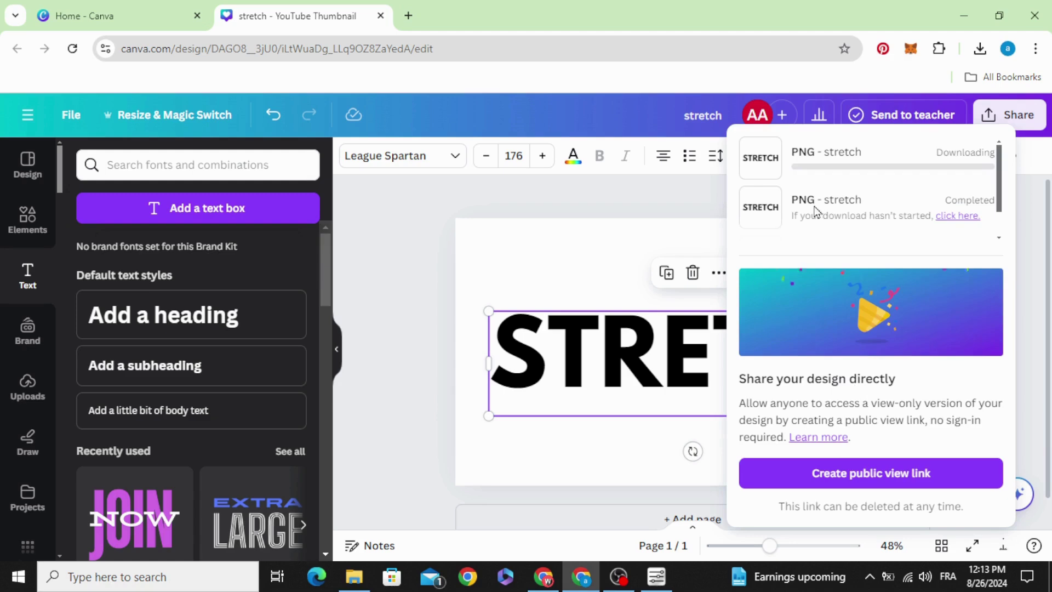
{"action": "left_click", "coordinate": [416, 333]}
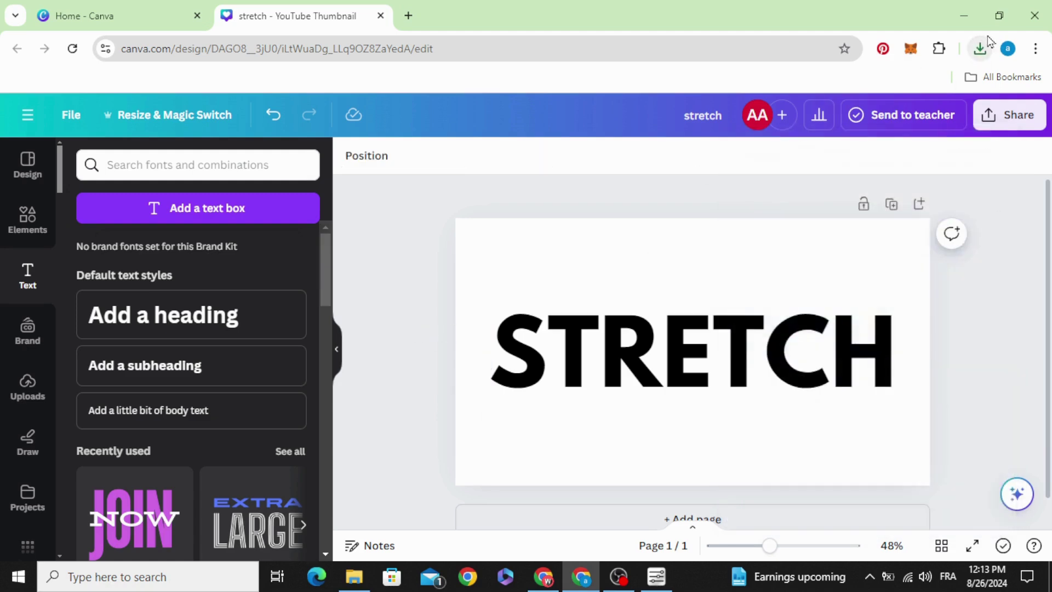
Step: Upload the downloaded stretch PNG into Canva's Uploads
{"action": "left_click", "coordinate": [980, 50]}
{"action": "left_click_drag", "start_coordinate": [870, 123], "coordinate": [209, 403]}
{"action": "left_click", "coordinate": [417, 334]}
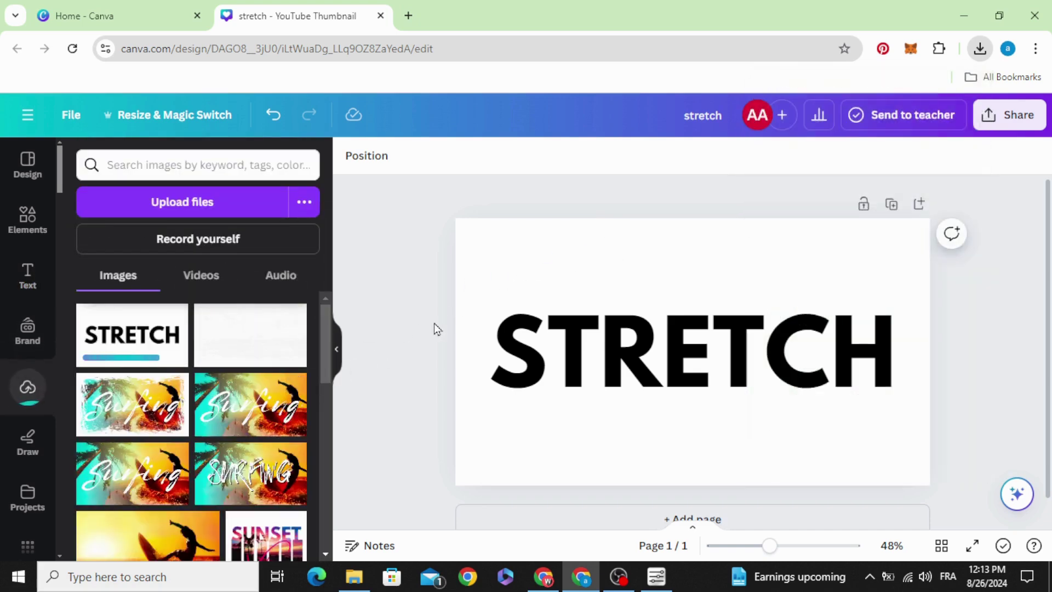
Step: Delete the STRETCH text box and place the uploaded image filling the whole page
{"action": "left_click", "coordinate": [798, 395]}
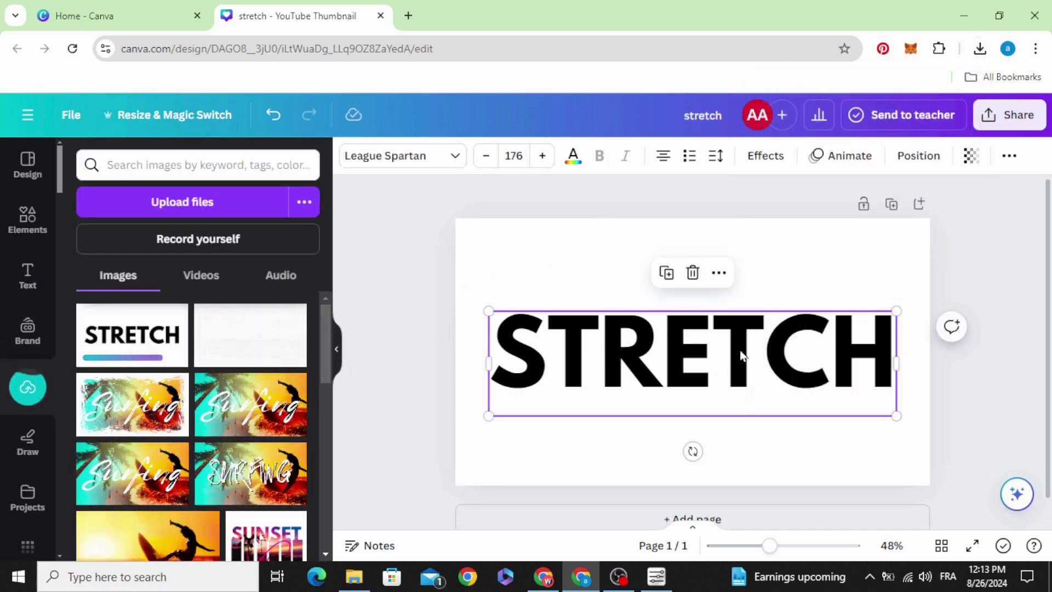
{"action": "left_click", "coordinate": [692, 272]}
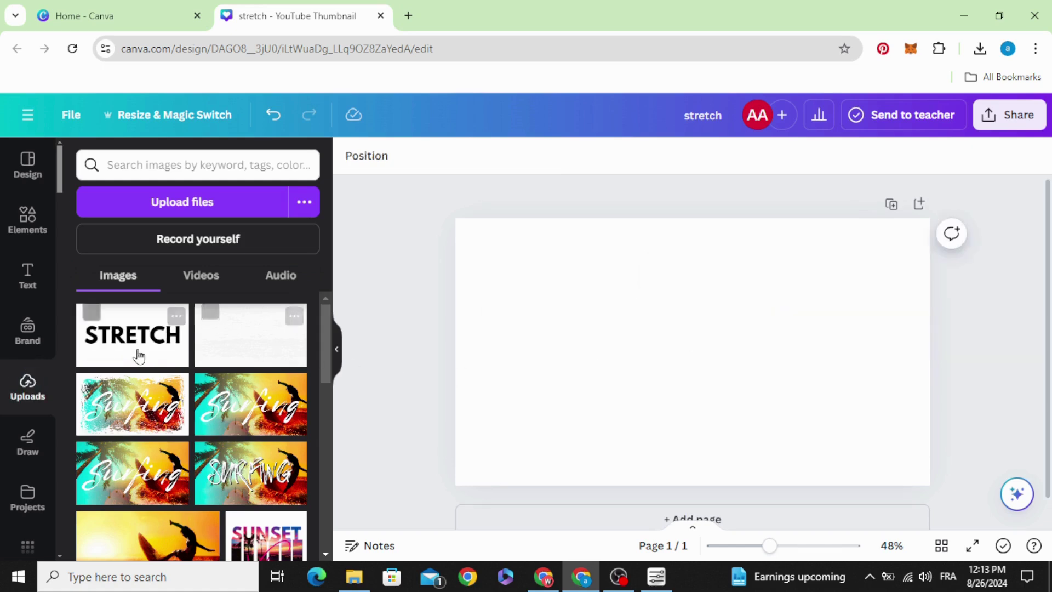
{"action": "left_click_drag", "start_coordinate": [132, 334], "coordinate": [548, 329]}
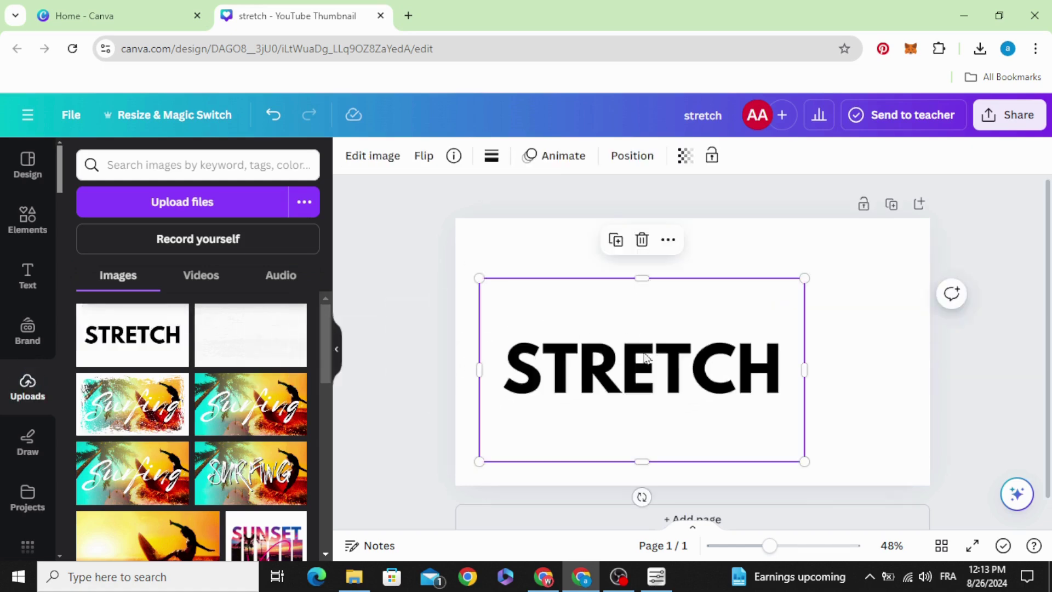
{"action": "left_click_drag", "start_coordinate": [640, 360], "coordinate": [615, 301]}
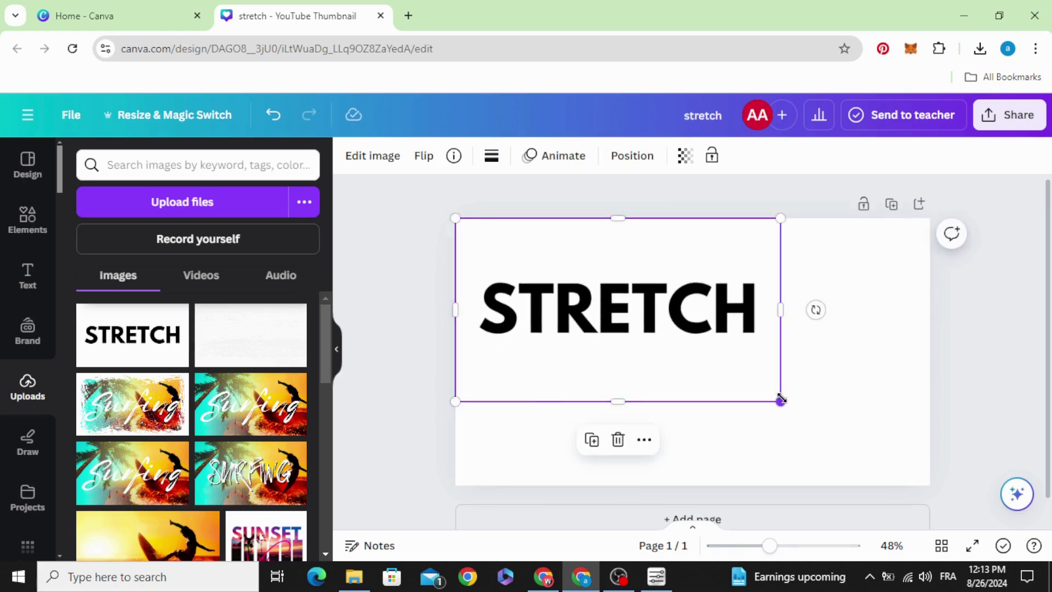
{"action": "left_click_drag", "start_coordinate": [781, 401], "coordinate": [930, 485]}
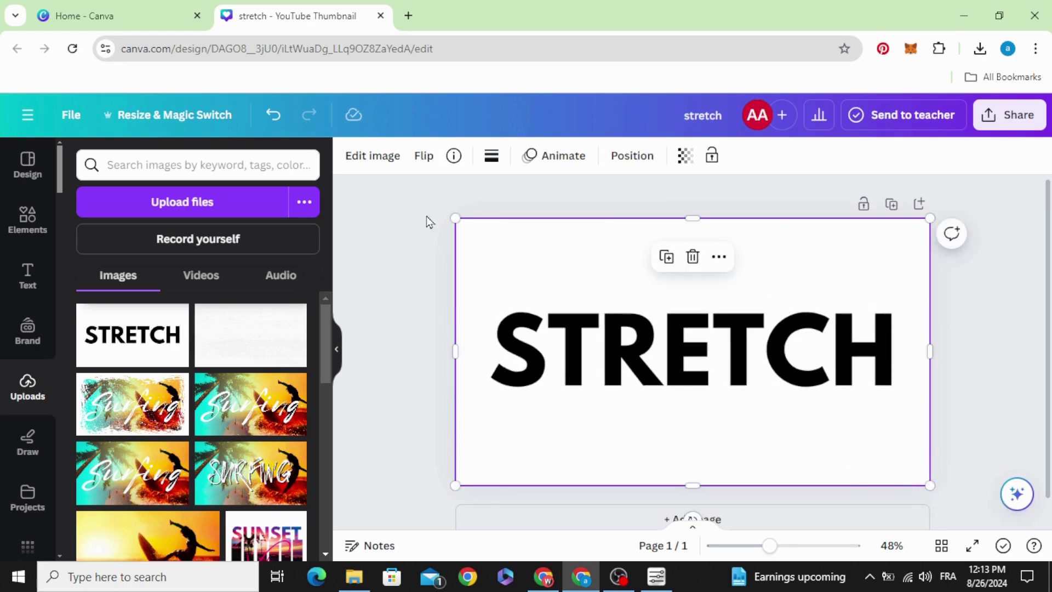
Step: Crop-stretch the STRETCH image taller at top and bottom, then nudge it higher
{"action": "left_click", "coordinate": [383, 159]}
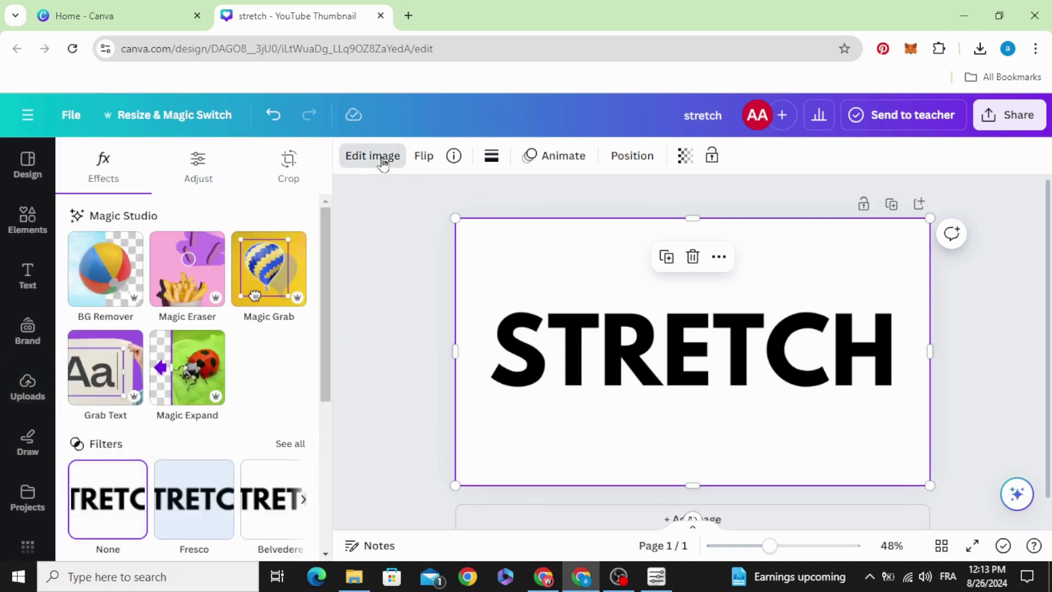
{"action": "left_click", "coordinate": [289, 164]}
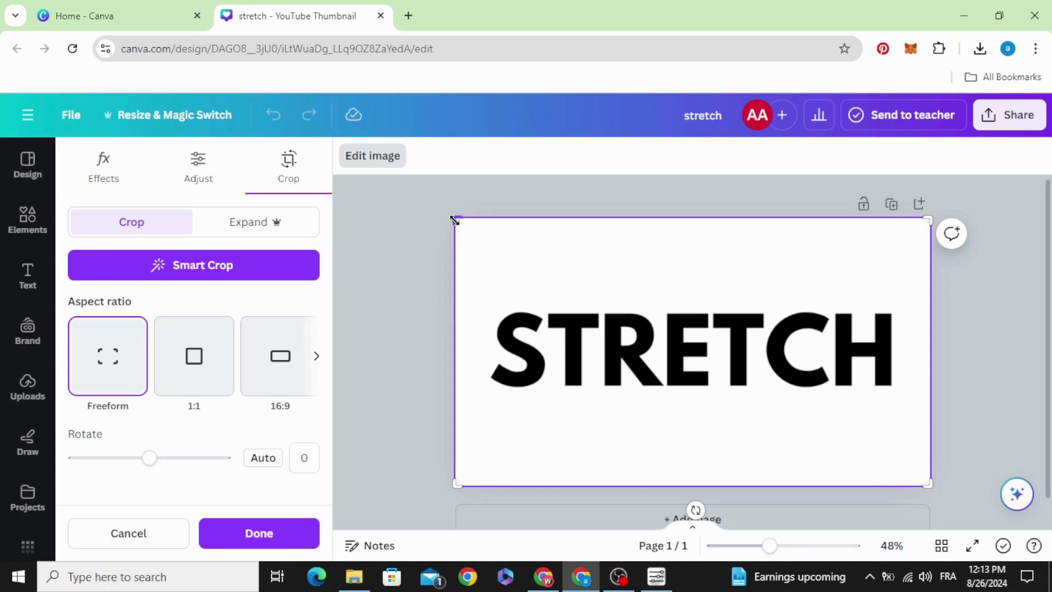
{"action": "left_click_drag", "start_coordinate": [455, 219], "coordinate": [455, 137]}
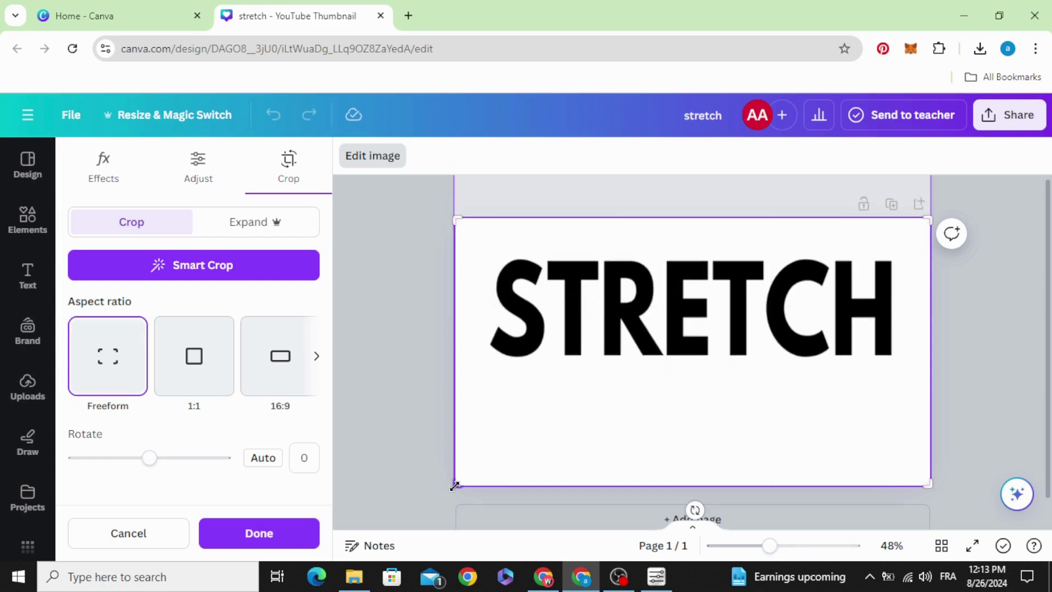
{"action": "left_click_drag", "start_coordinate": [455, 486], "coordinate": [466, 576]}
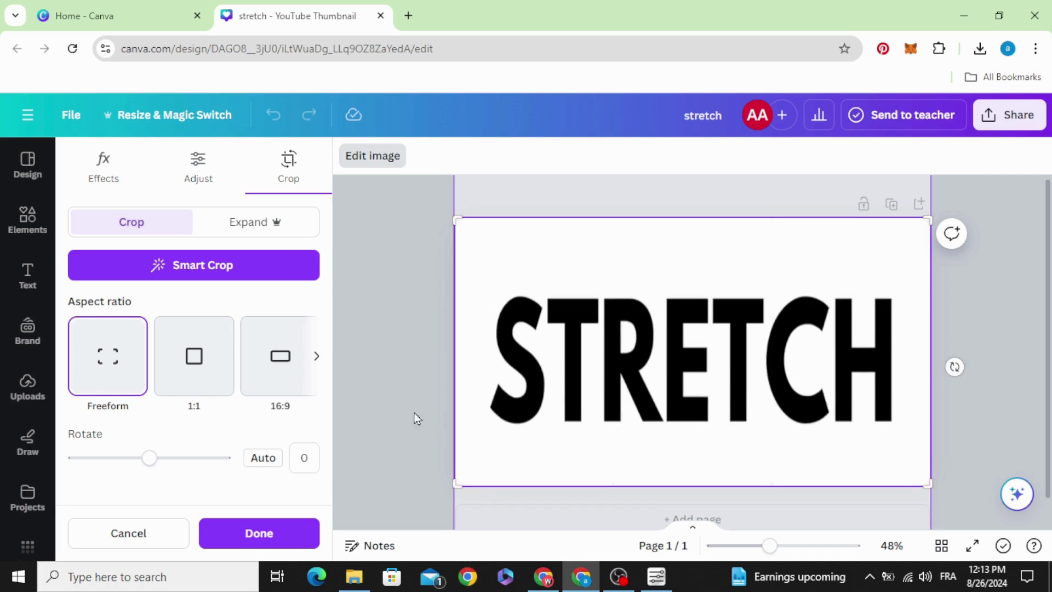
{"action": "left_click", "coordinate": [277, 536]}
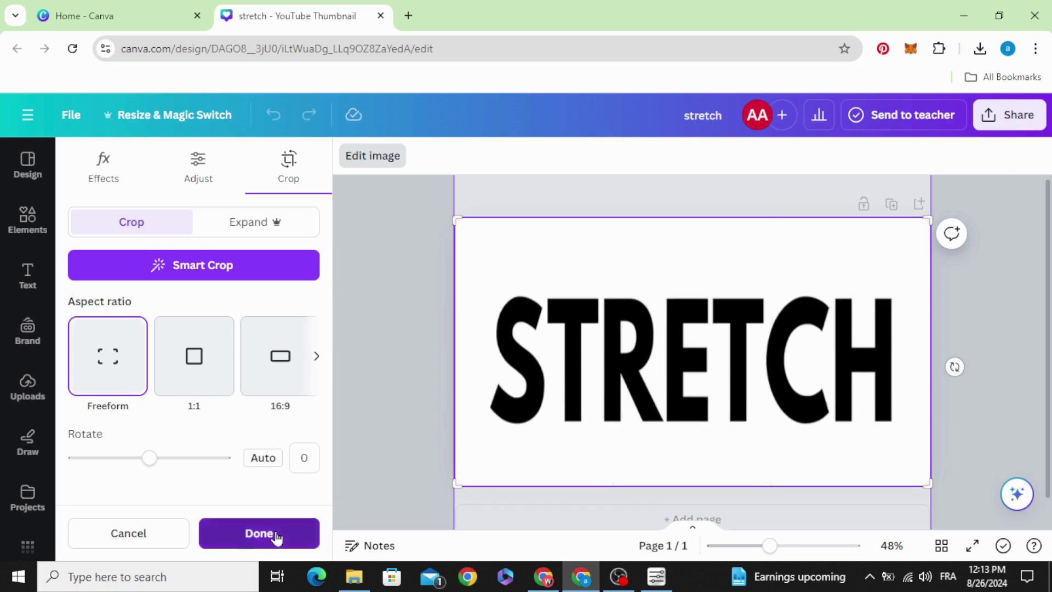
{"action": "left_click_drag", "start_coordinate": [493, 377], "coordinate": [584, 395]}
Step: Delete the STRETCH image and open the TypeCraft app via an Apps search for 'type'
{"action": "left_click", "coordinate": [693, 242]}
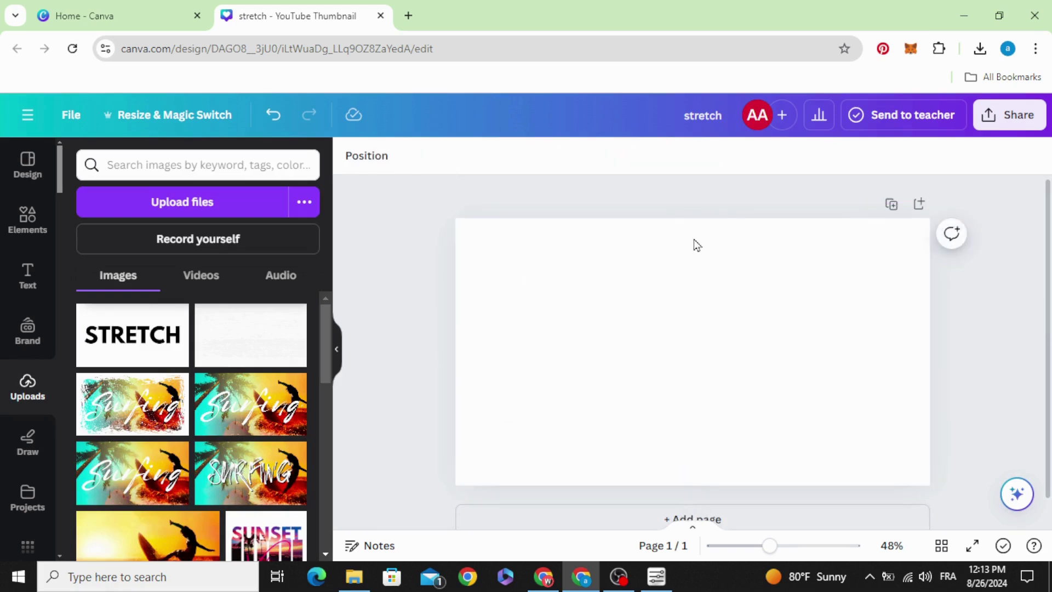
{"action": "scroll", "coordinate": [33, 422], "scroll_direction": "down", "scroll_amount": 3}
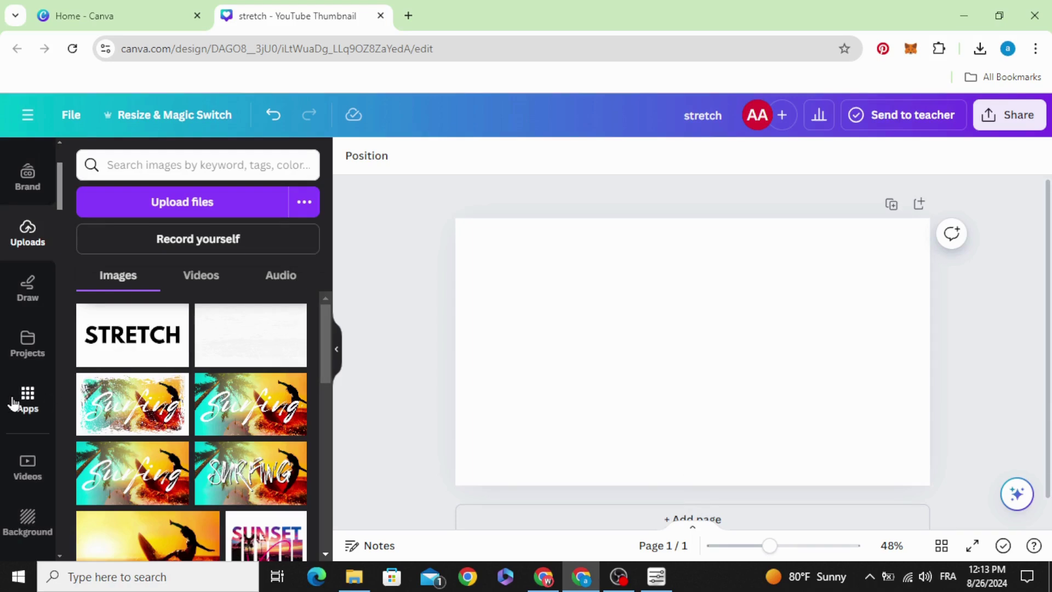
{"action": "left_click", "coordinate": [14, 404]}
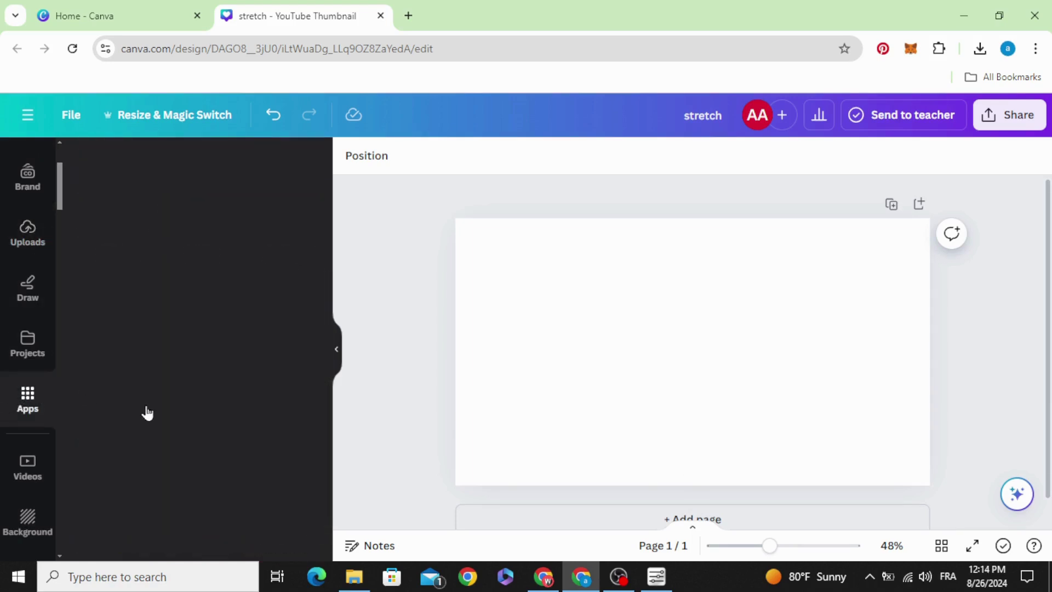
{"action": "left_click", "coordinate": [167, 165]}
{"action": "type", "text": "ty"}
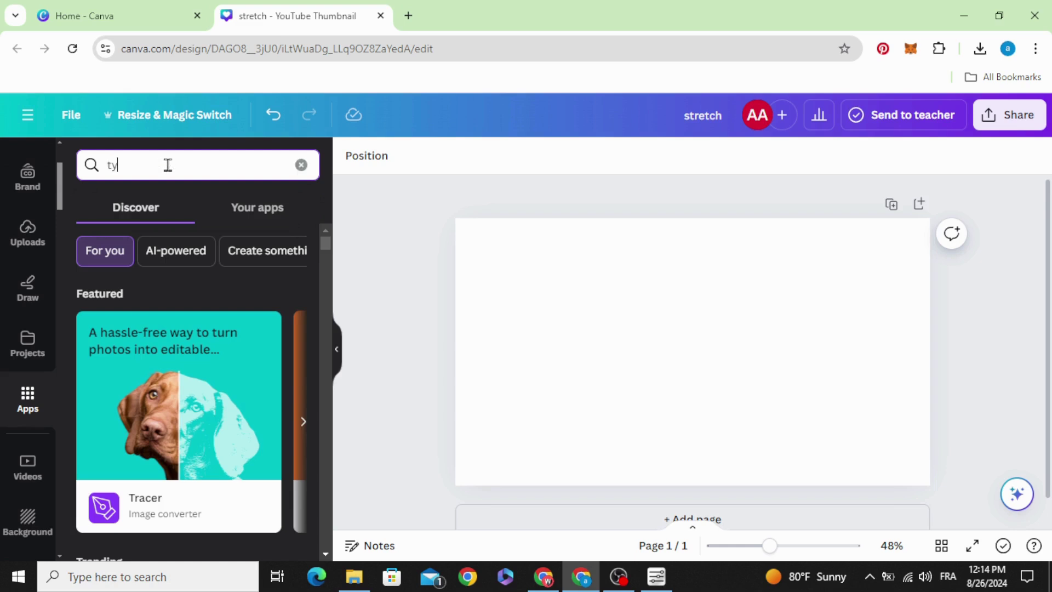
{"action": "type", "text": "pe"}
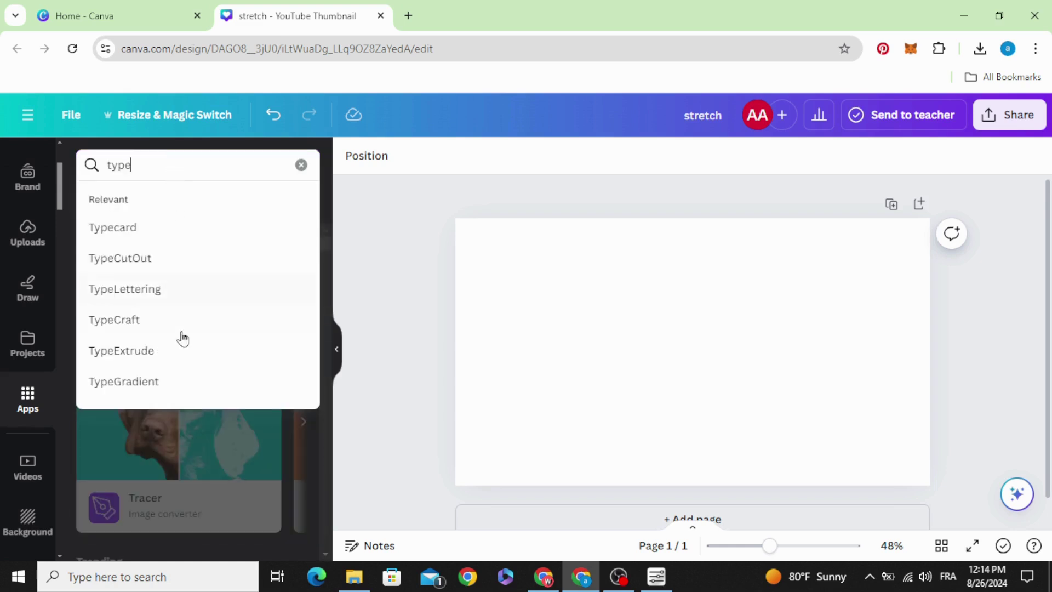
{"action": "left_click", "coordinate": [149, 320]}
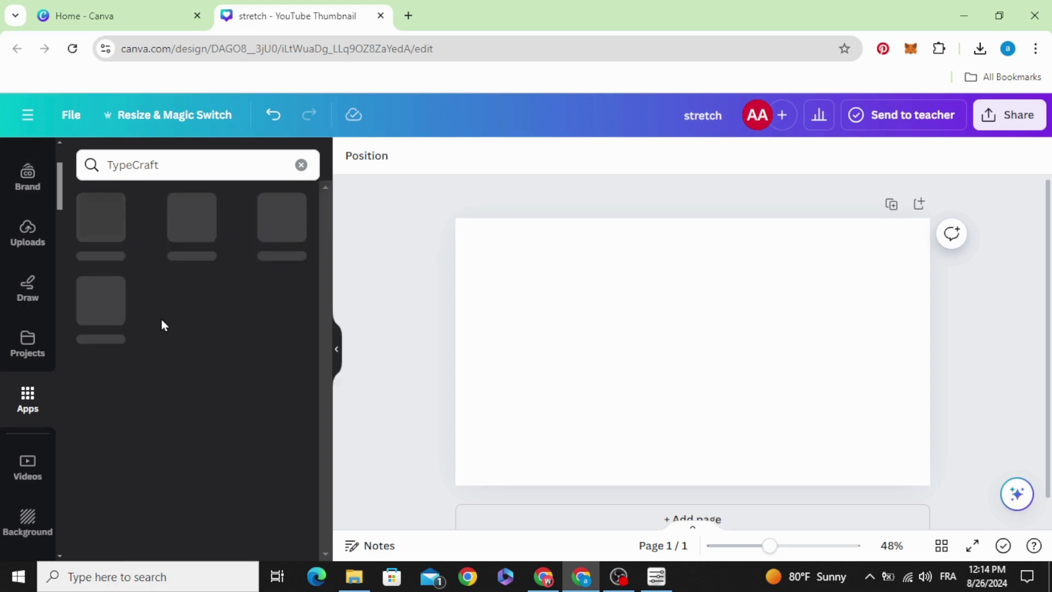
{"action": "left_click", "coordinate": [97, 233]}
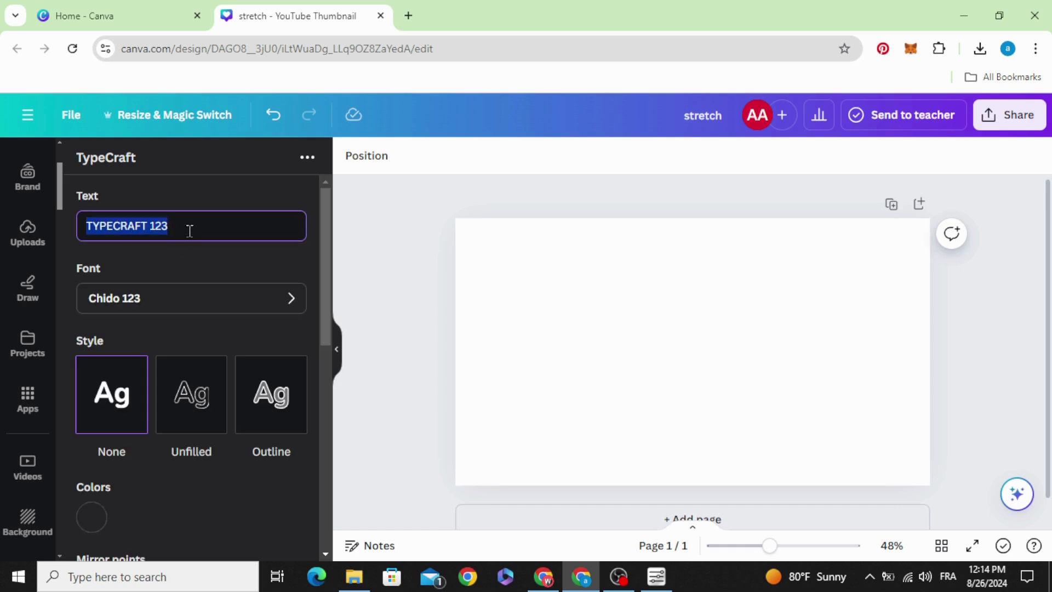
Step: Replace the TypeCraft sample text with DESIGN
{"action": "type", "text": "DESIGN"}
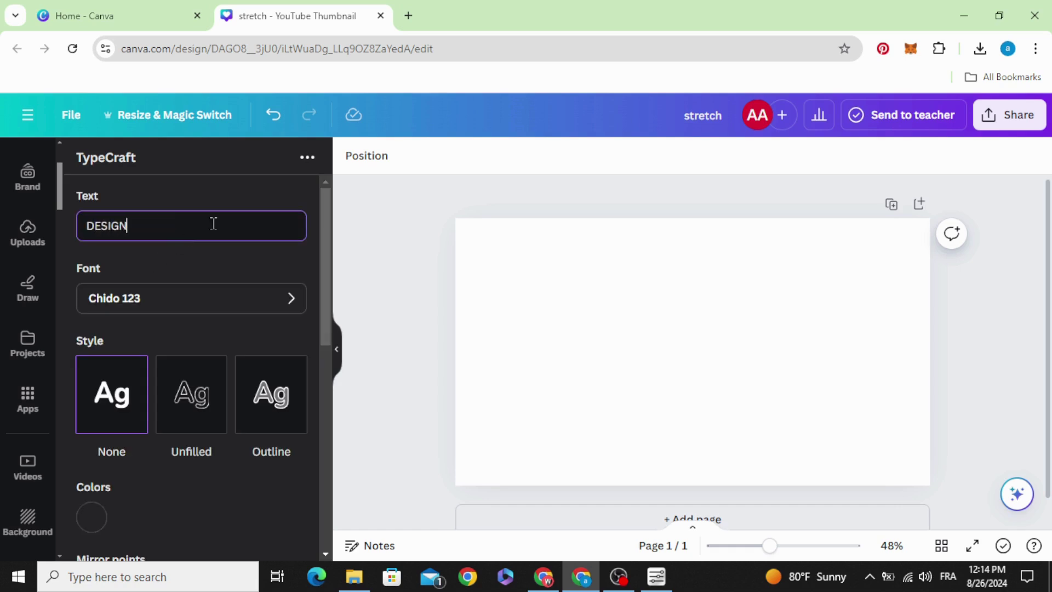
{"action": "scroll", "coordinate": [214, 224], "scroll_direction": "down", "scroll_amount": 3}
{"action": "scroll", "coordinate": [213, 274], "scroll_direction": "up", "scroll_amount": 3}
{"action": "scroll", "coordinate": [212, 278], "scroll_direction": "down", "scroll_amount": 8}
{"action": "scroll", "coordinate": [212, 278], "scroll_direction": "up", "scroll_amount": 5}
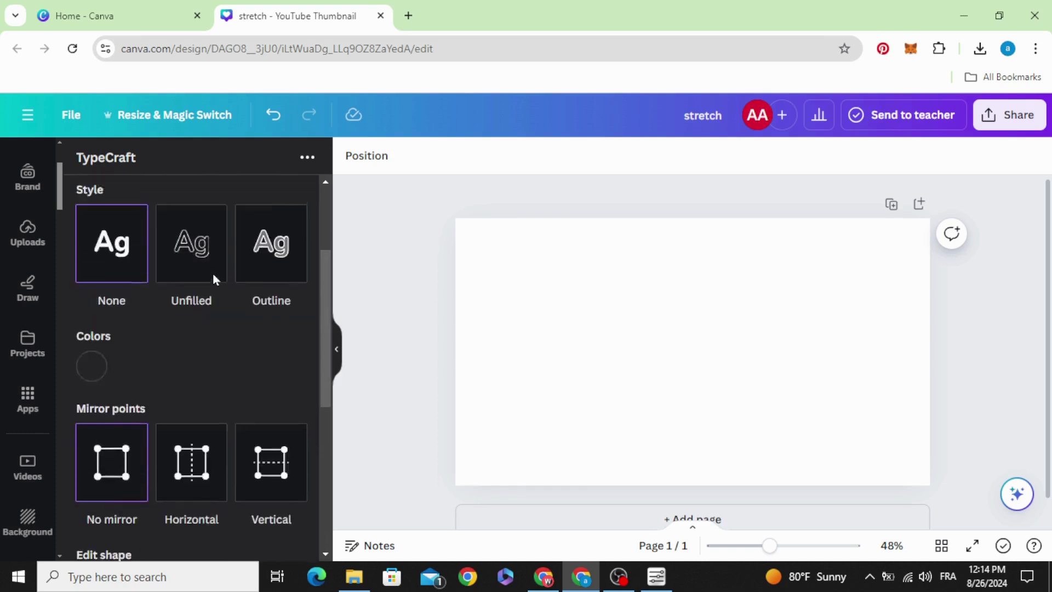
{"action": "scroll", "coordinate": [212, 278], "scroll_direction": "up", "scroll_amount": 2}
Step: Set the TypeCraft lettering font to Anton Regular
{"action": "left_click", "coordinate": [226, 264]}
{"action": "scroll", "coordinate": [186, 416], "scroll_direction": "down", "scroll_amount": 3}
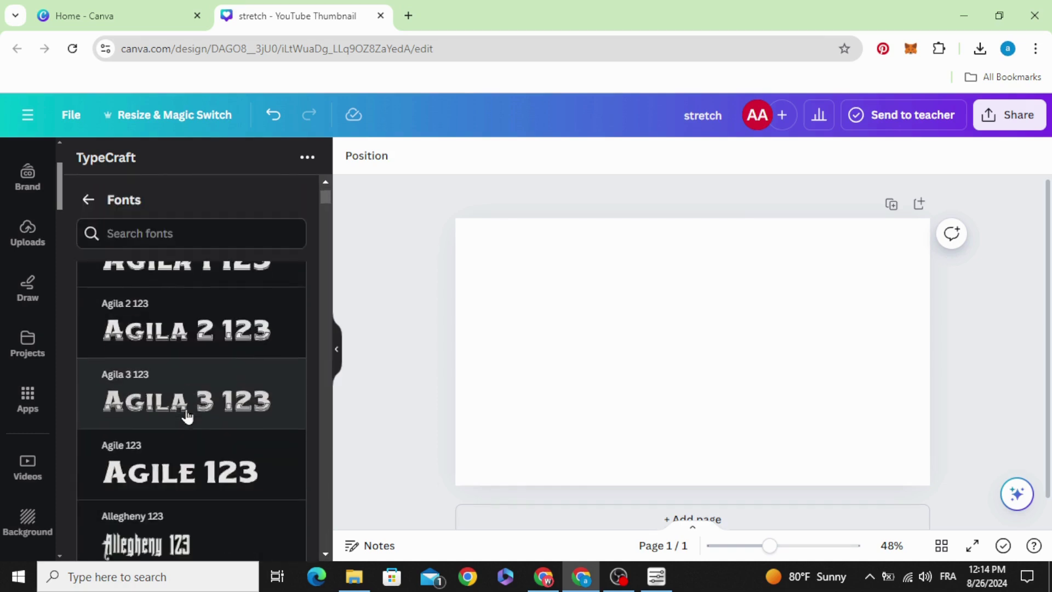
{"action": "scroll", "coordinate": [187, 417], "scroll_direction": "down", "scroll_amount": 10}
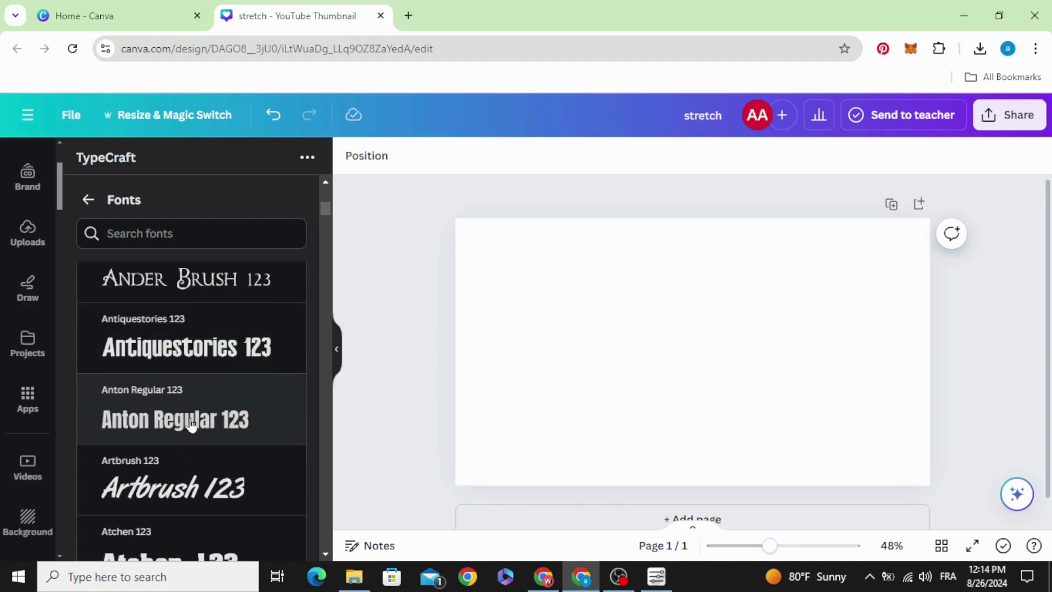
{"action": "left_click", "coordinate": [192, 426]}
{"action": "left_click", "coordinate": [86, 201]}
Step: Set the lettering colour to solid black #000000
{"action": "scroll", "coordinate": [126, 317], "scroll_direction": "up", "scroll_amount": 5}
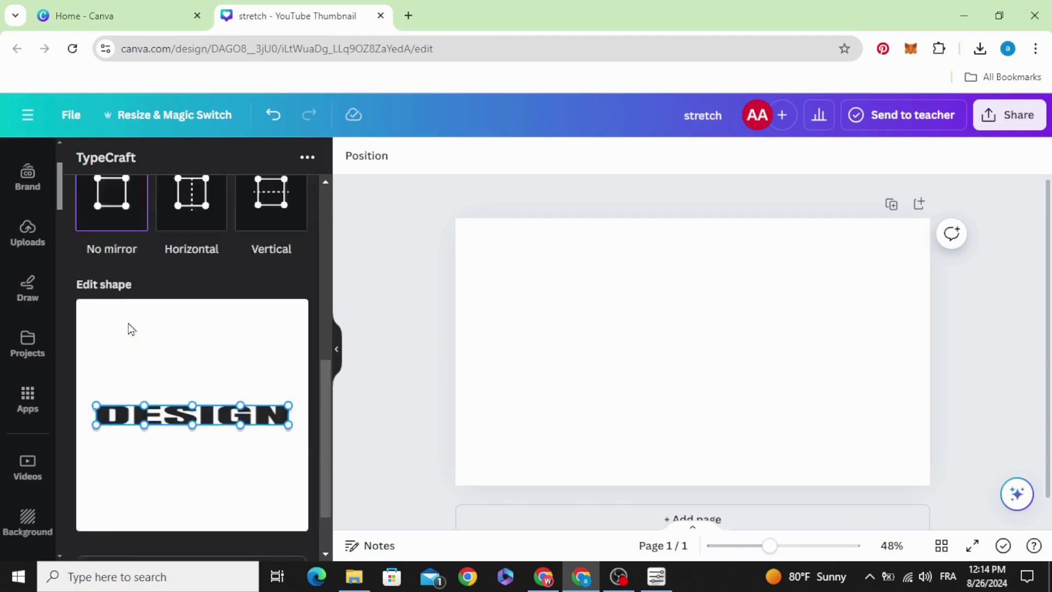
{"action": "left_click", "coordinate": [92, 252]}
{"action": "left_click_drag", "start_coordinate": [104, 365], "coordinate": [91, 370]}
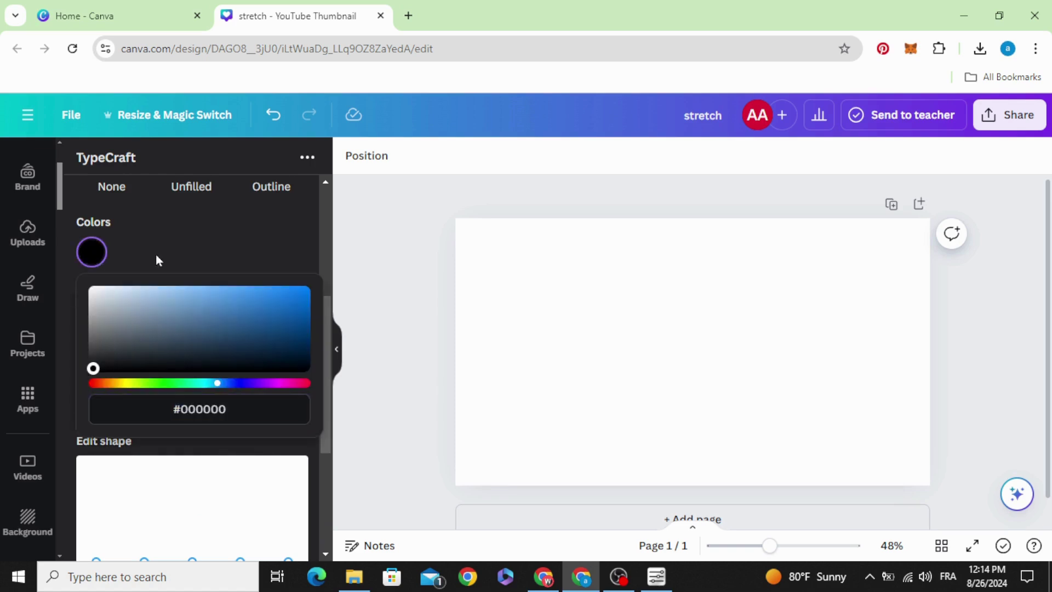
{"action": "left_click", "coordinate": [183, 230]}
{"action": "scroll", "coordinate": [164, 305], "scroll_direction": "down", "scroll_amount": 3}
{"action": "scroll", "coordinate": [160, 322], "scroll_direction": "up", "scroll_amount": 1}
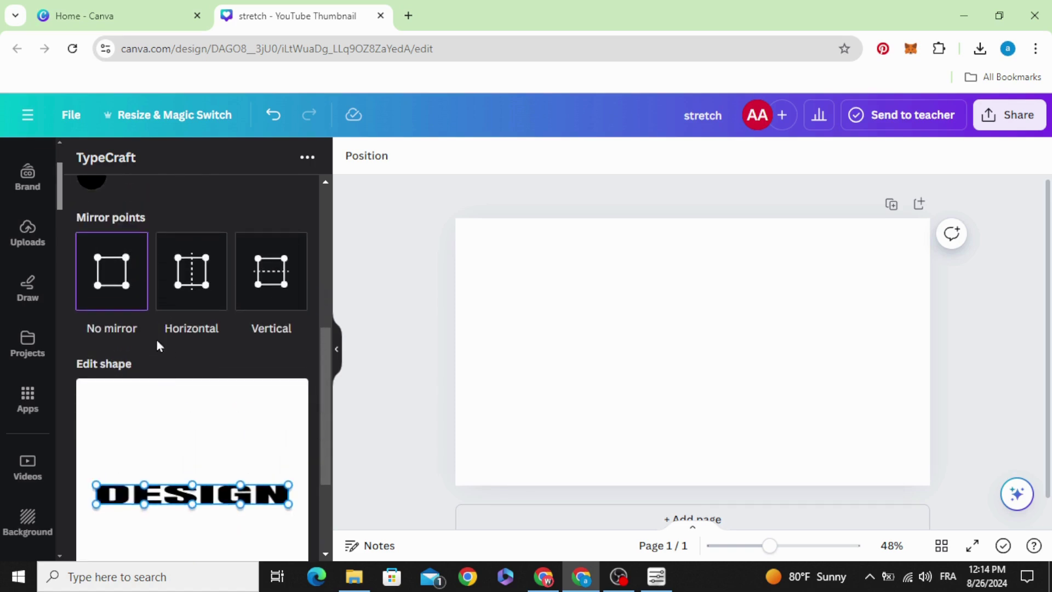
Step: Try a mirrored U-shaped curve on DESIGN, then flatten it back to straight
{"action": "left_click", "coordinate": [194, 273]}
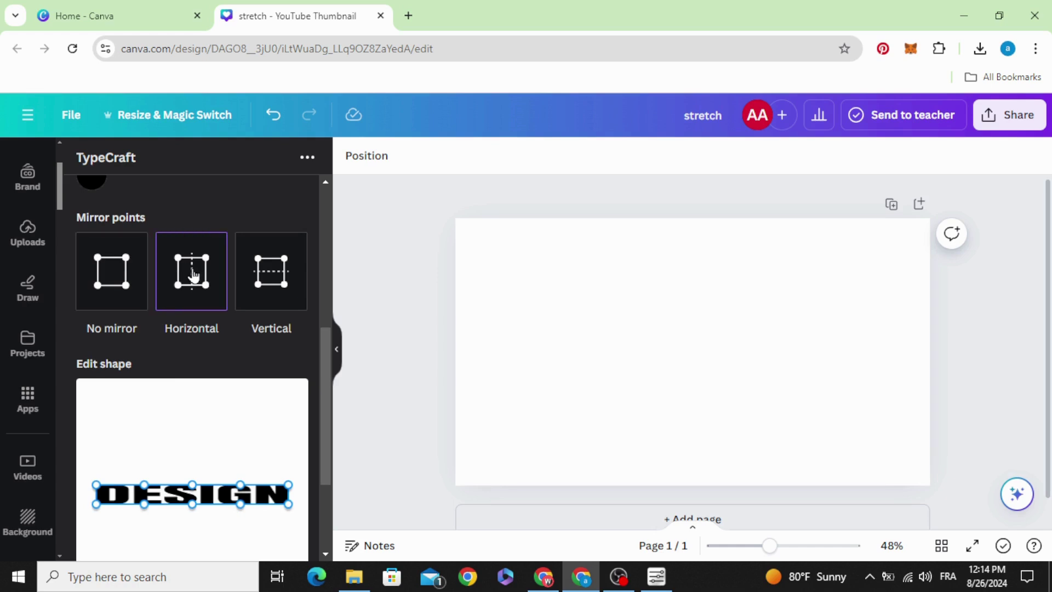
{"action": "left_click_drag", "start_coordinate": [97, 488], "coordinate": [97, 409]}
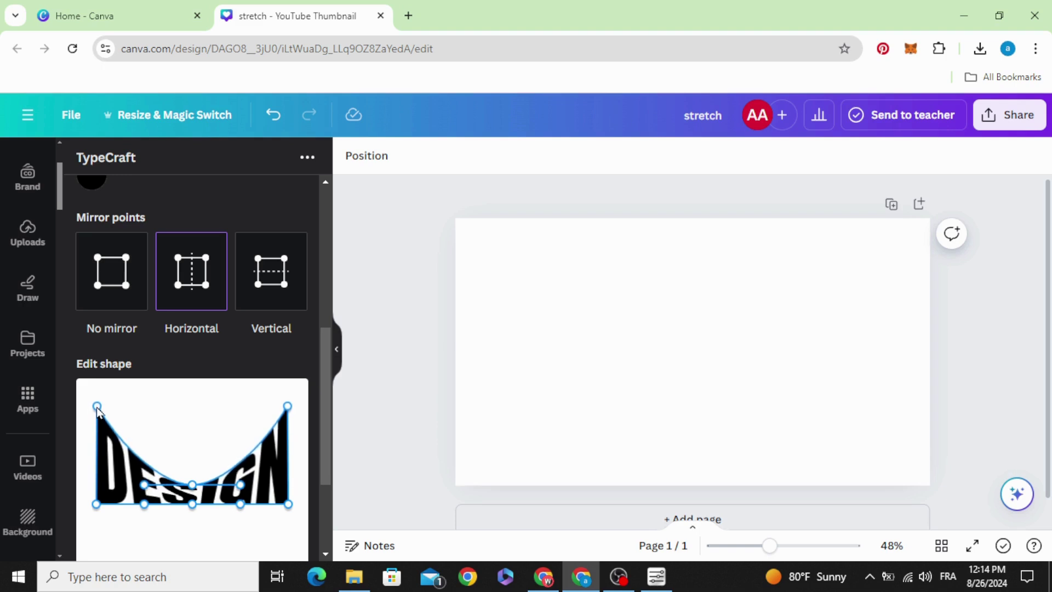
{"action": "left_click", "coordinate": [111, 267]}
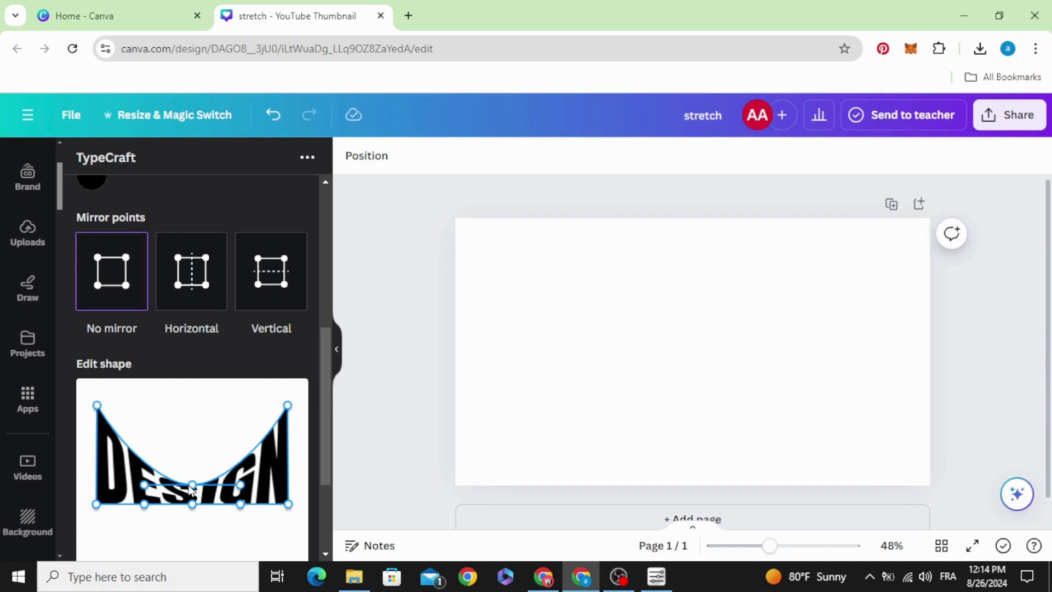
{"action": "left_click_drag", "start_coordinate": [194, 487], "coordinate": [192, 406]}
Step: Place the DESIGN lettering on the page and move it toward the centre
{"action": "scroll", "coordinate": [211, 416], "scroll_direction": "down", "scroll_amount": 3}
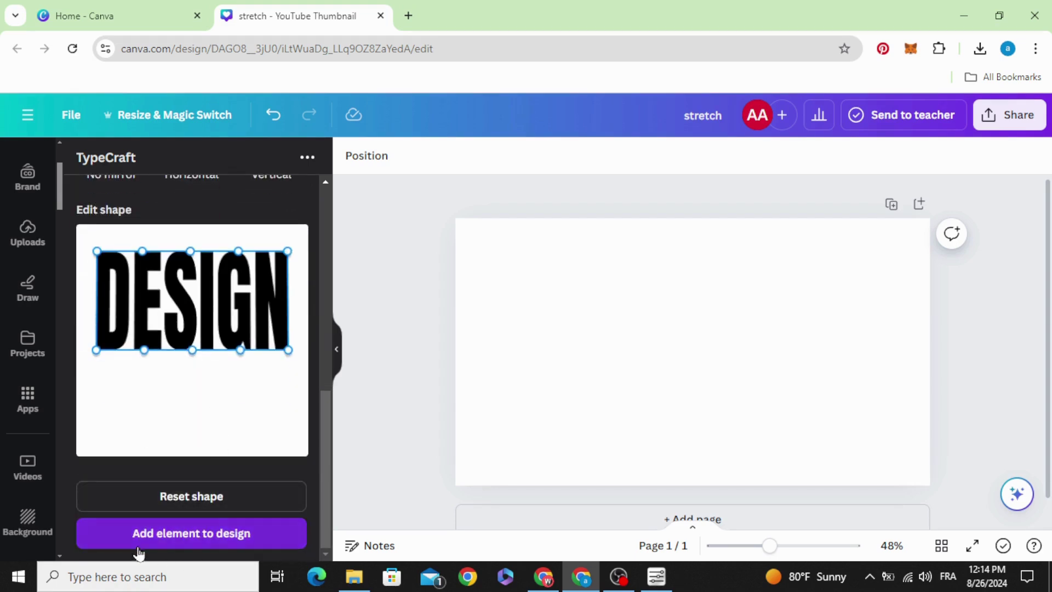
{"action": "left_click", "coordinate": [223, 538]}
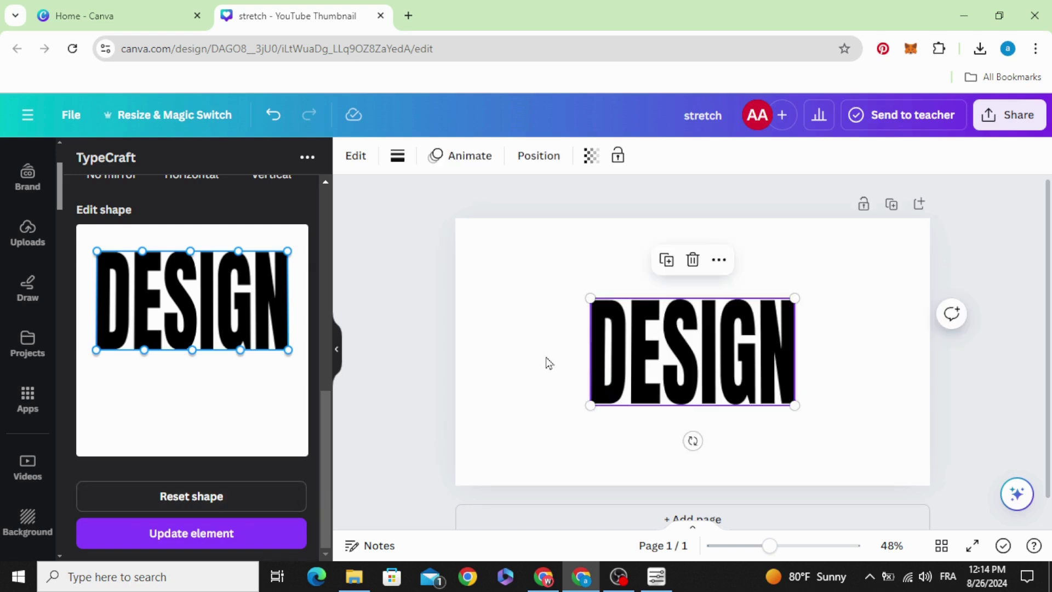
{"action": "left_click_drag", "start_coordinate": [672, 346], "coordinate": [676, 313]}
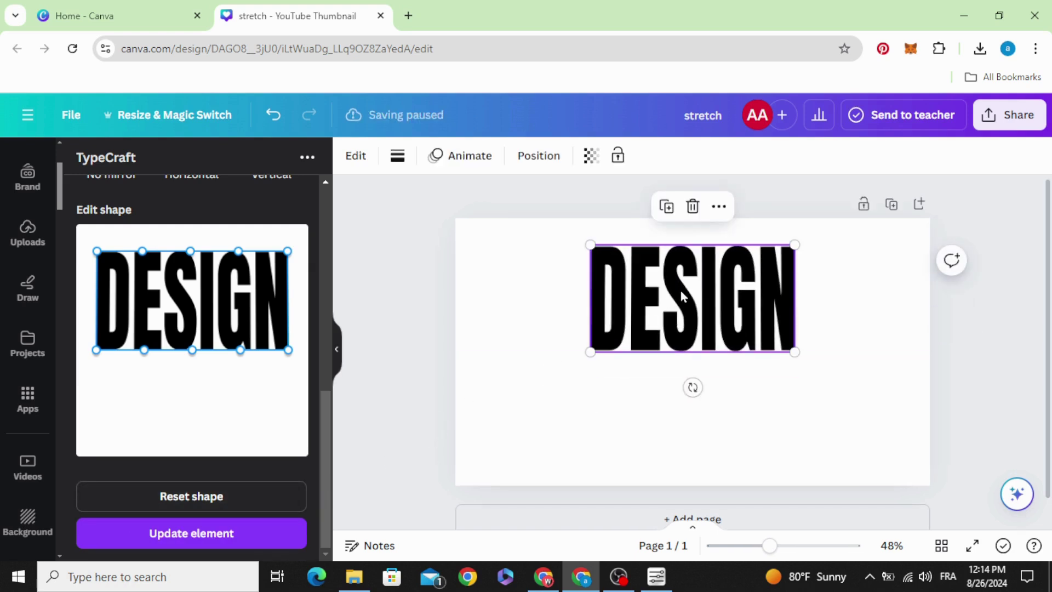
{"action": "scroll", "coordinate": [182, 344], "scroll_direction": "up", "scroll_amount": 3}
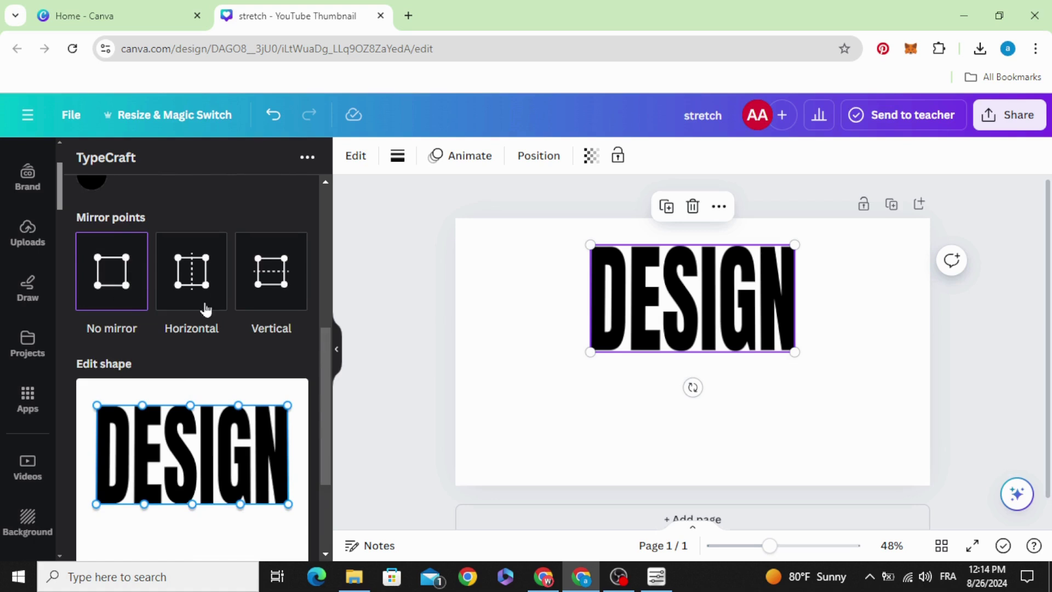
Step: Stretch DESIGN taller with mirrored bottom handles so the letters fill the box
{"action": "left_click", "coordinate": [200, 274]}
{"action": "scroll", "coordinate": [114, 488], "scroll_direction": "down", "scroll_amount": 2}
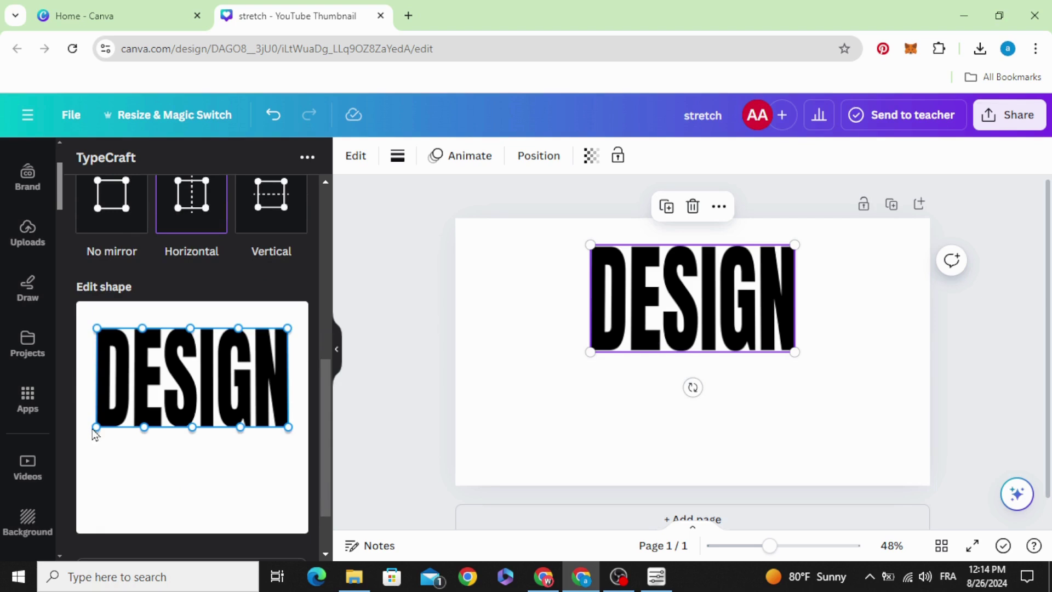
{"action": "left_click_drag", "start_coordinate": [97, 430], "coordinate": [100, 513]}
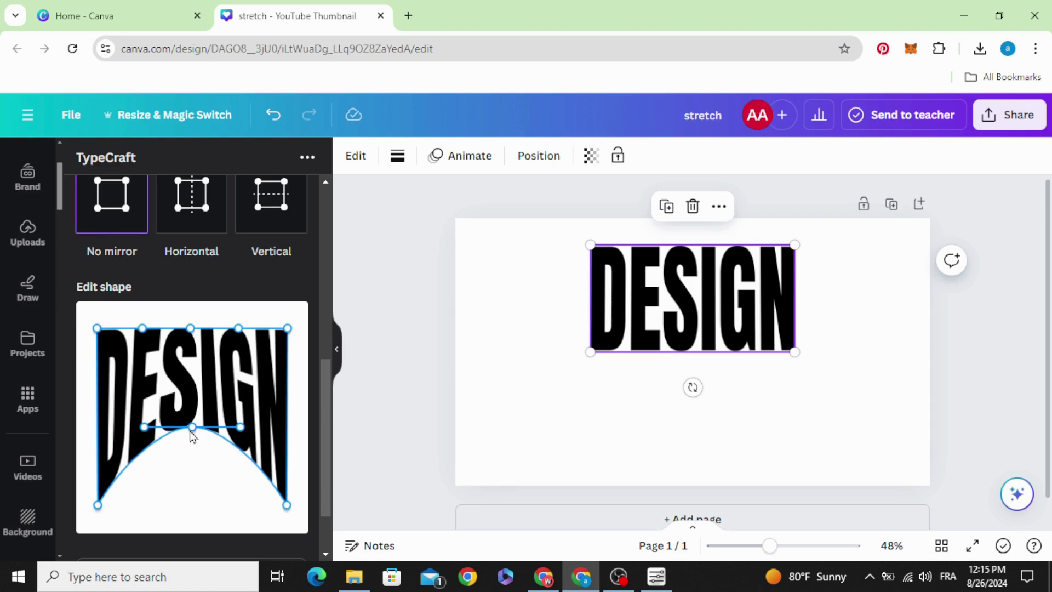
{"action": "left_click_drag", "start_coordinate": [192, 436], "coordinate": [186, 509]}
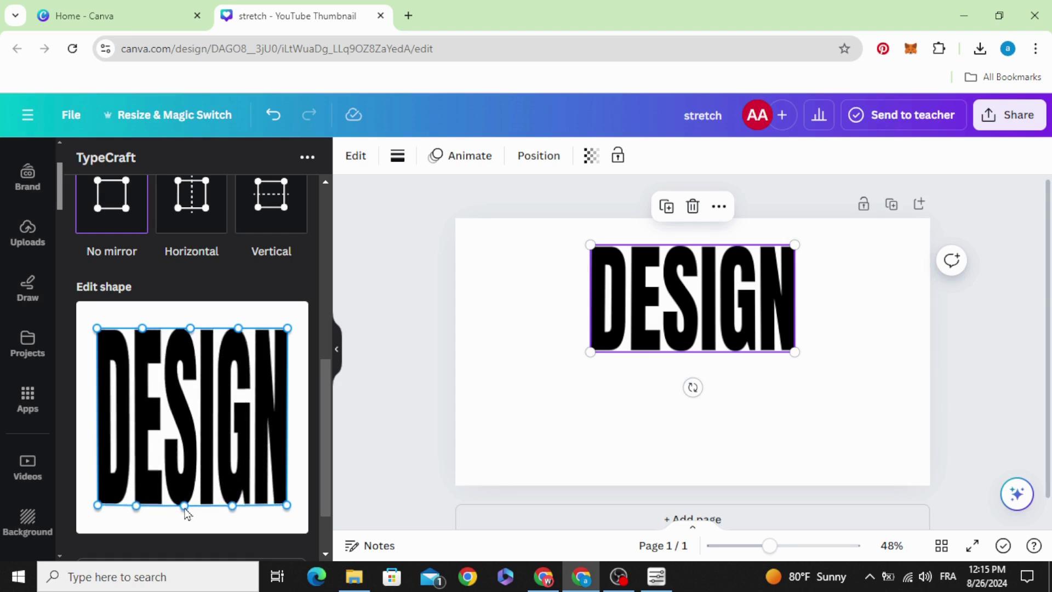
{"action": "scroll", "coordinate": [189, 463], "scroll_direction": "down", "scroll_amount": 2}
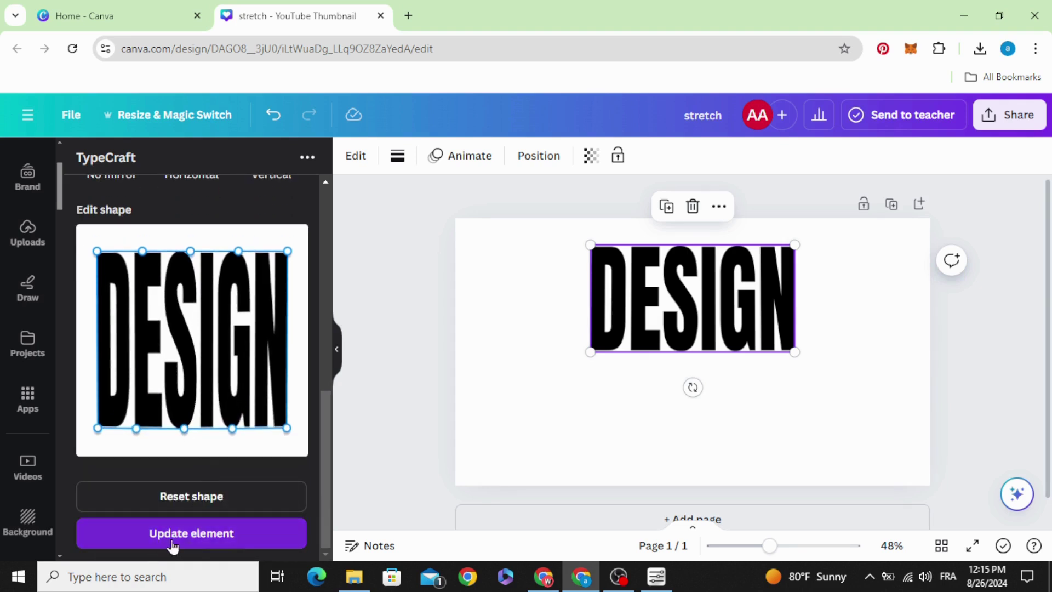
Step: Apply the taller shape to the page's DESIGN and centre it
{"action": "left_click", "coordinate": [222, 543]}
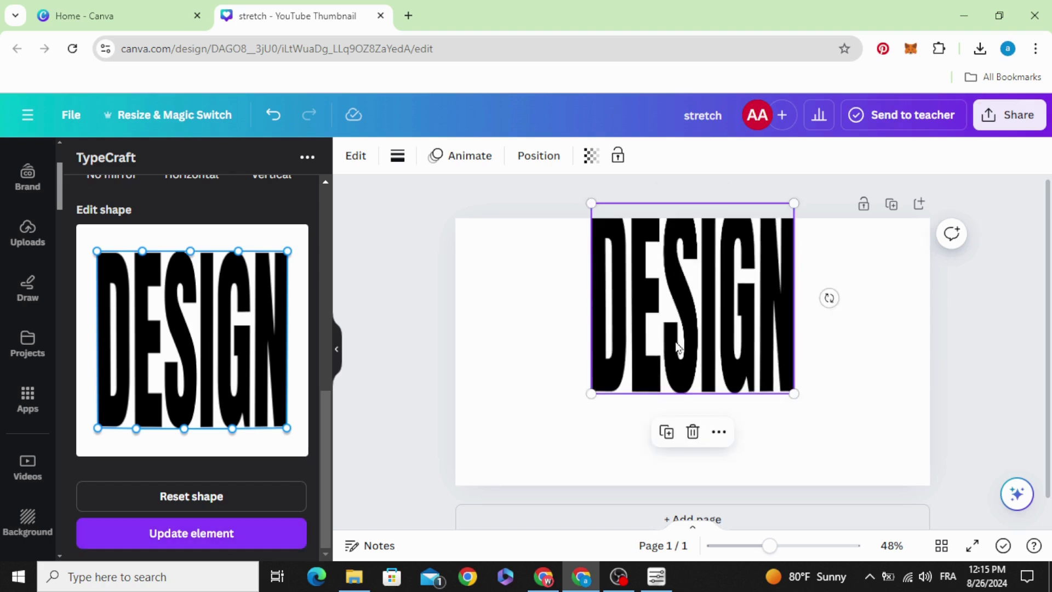
{"action": "left_click_drag", "start_coordinate": [680, 335], "coordinate": [670, 383]}
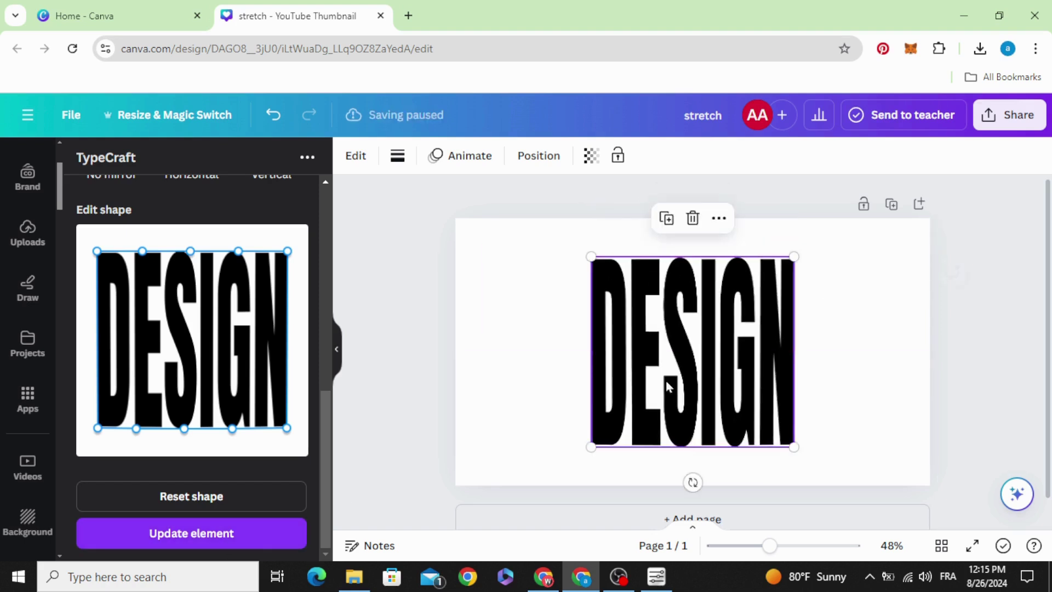
{"action": "left_click", "coordinate": [510, 367]}
{"action": "left_click", "coordinate": [668, 351]}
Step: Delete the DESIGN element and add a D letter frame near the page's left edge
{"action": "left_click", "coordinate": [692, 218]}
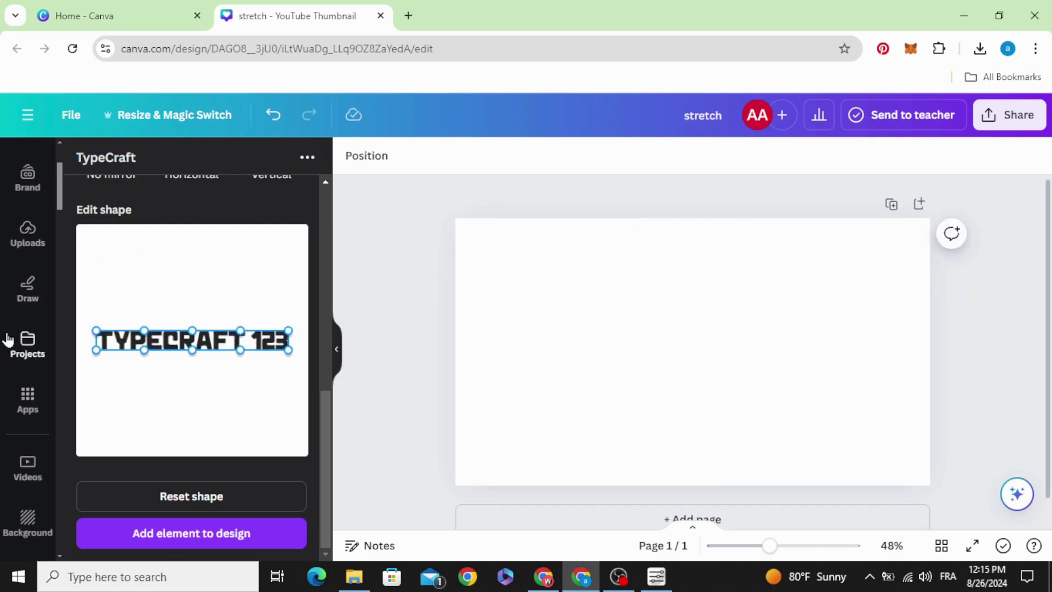
{"action": "scroll", "coordinate": [9, 334], "scroll_direction": "up", "scroll_amount": 3}
{"action": "left_click", "coordinate": [20, 227]}
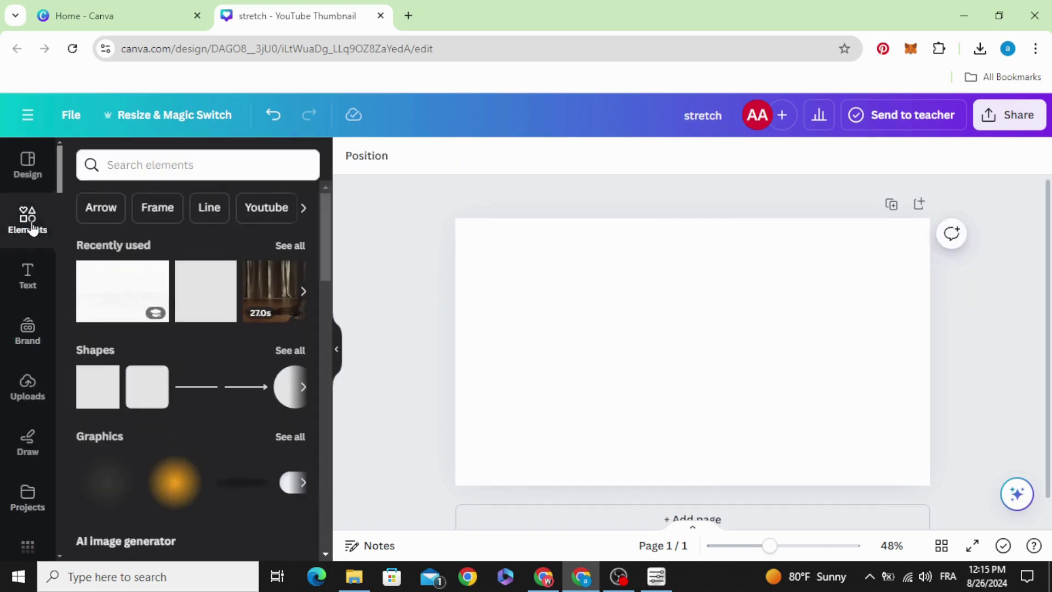
{"action": "scroll", "coordinate": [166, 333], "scroll_direction": "down", "scroll_amount": 5}
{"action": "scroll", "coordinate": [166, 329], "scroll_direction": "down", "scroll_amount": 10}
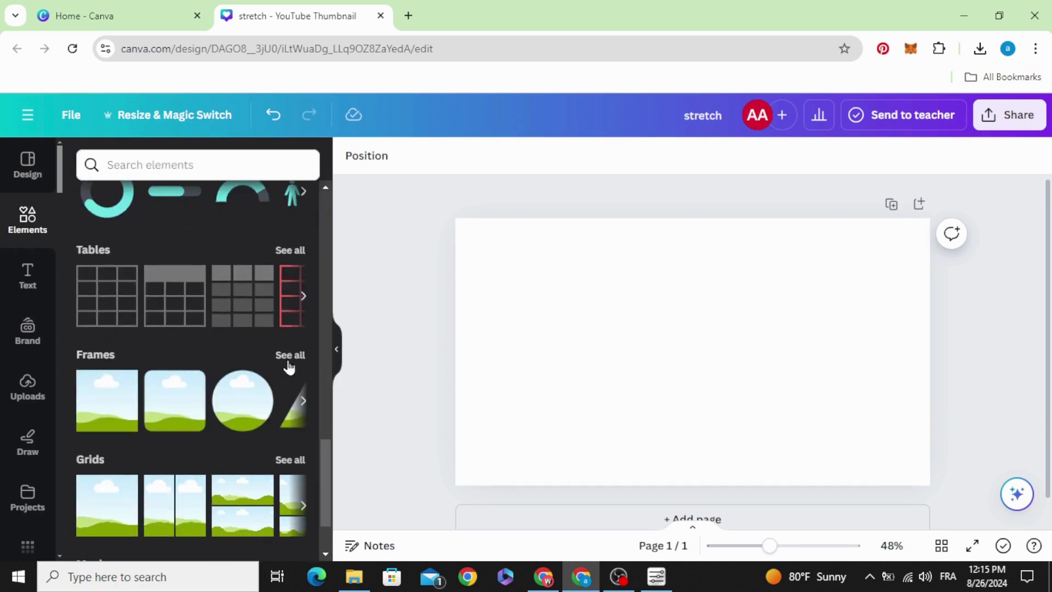
{"action": "left_click", "coordinate": [291, 357]}
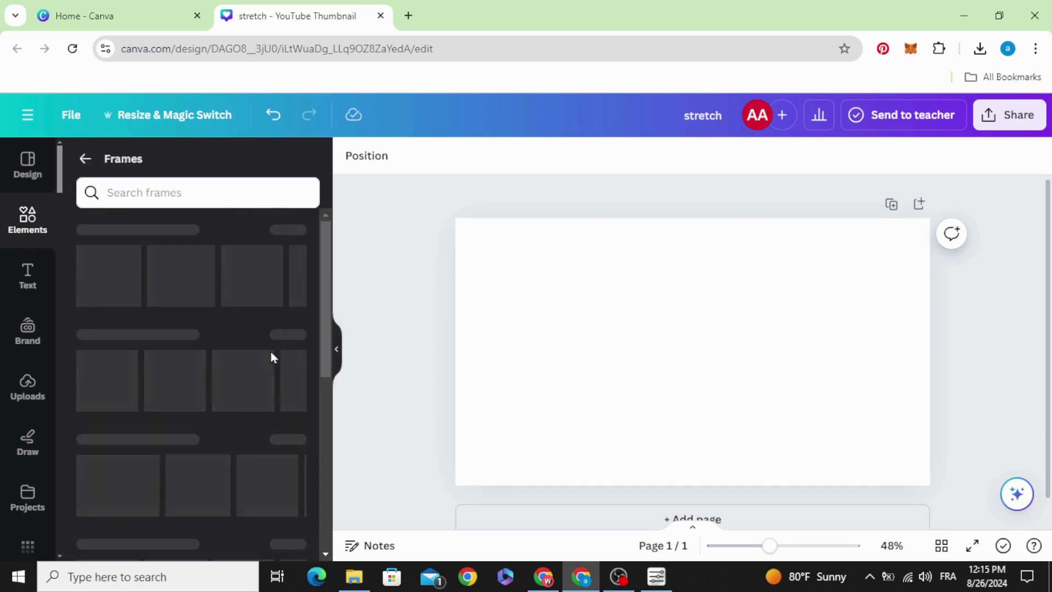
{"action": "left_click", "coordinate": [166, 195]}
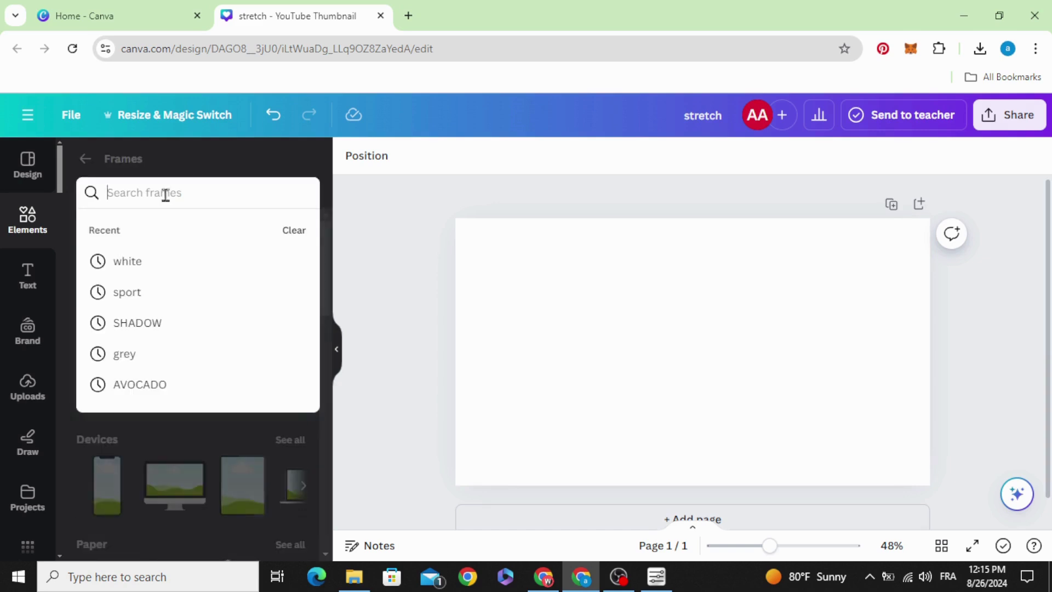
{"action": "type", "text": "D"}
{"action": "key", "text": "Return"}
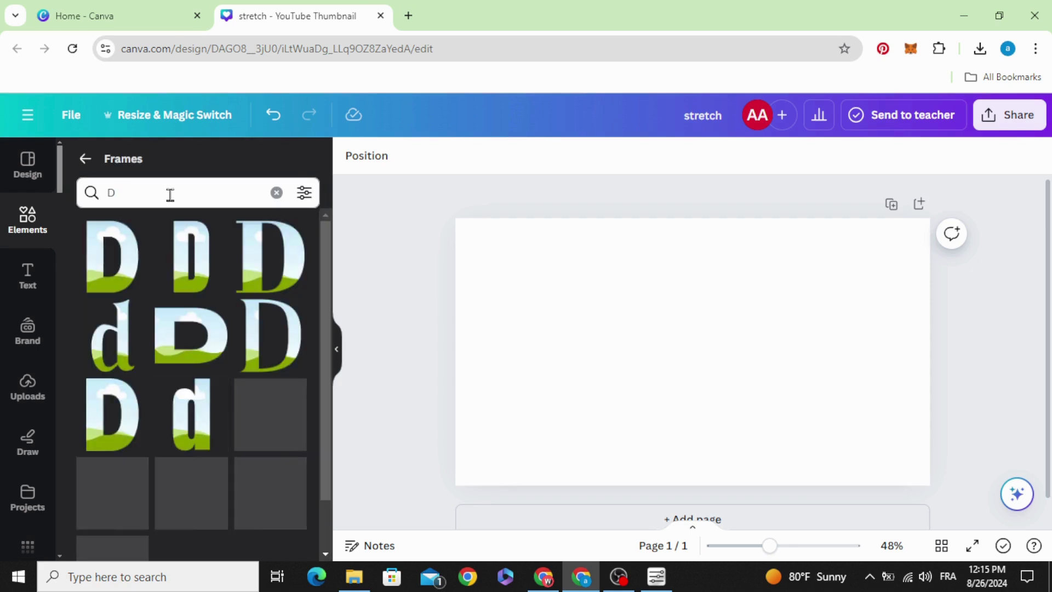
{"action": "left_click", "coordinate": [131, 234]}
{"action": "left_click_drag", "start_coordinate": [689, 363], "coordinate": [517, 363]}
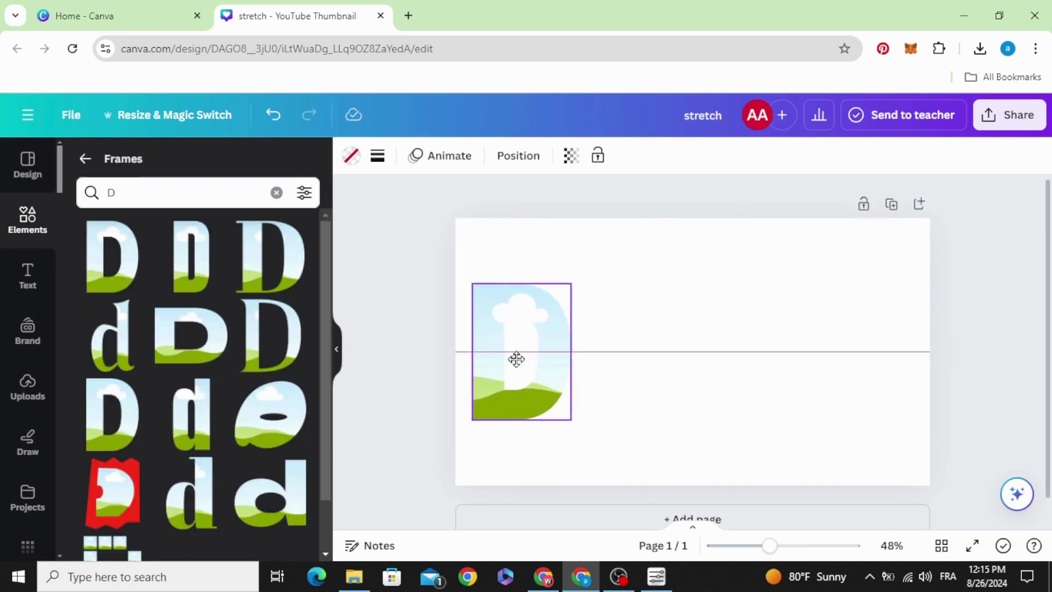
Step: Make the page background black
{"action": "left_click", "coordinate": [401, 289]}
{"action": "left_click", "coordinate": [800, 294]}
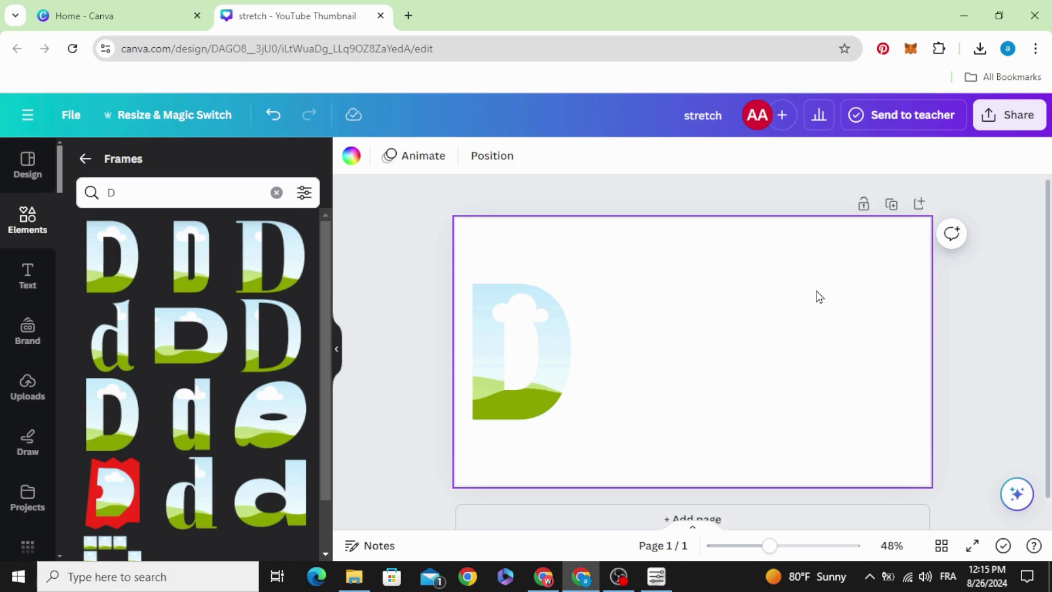
{"action": "left_click", "coordinate": [351, 155]}
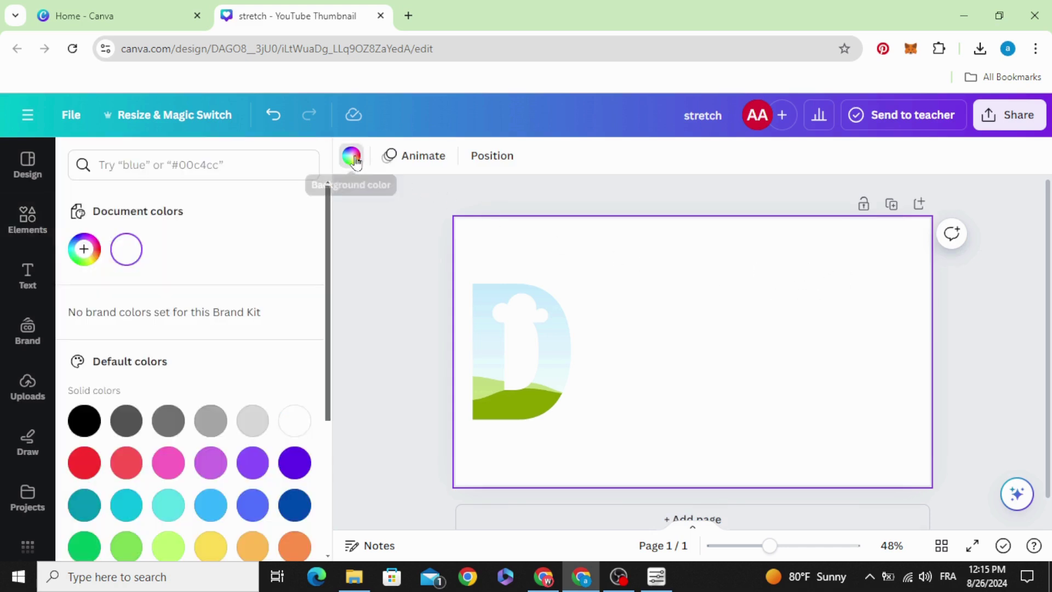
{"action": "left_click", "coordinate": [84, 419]}
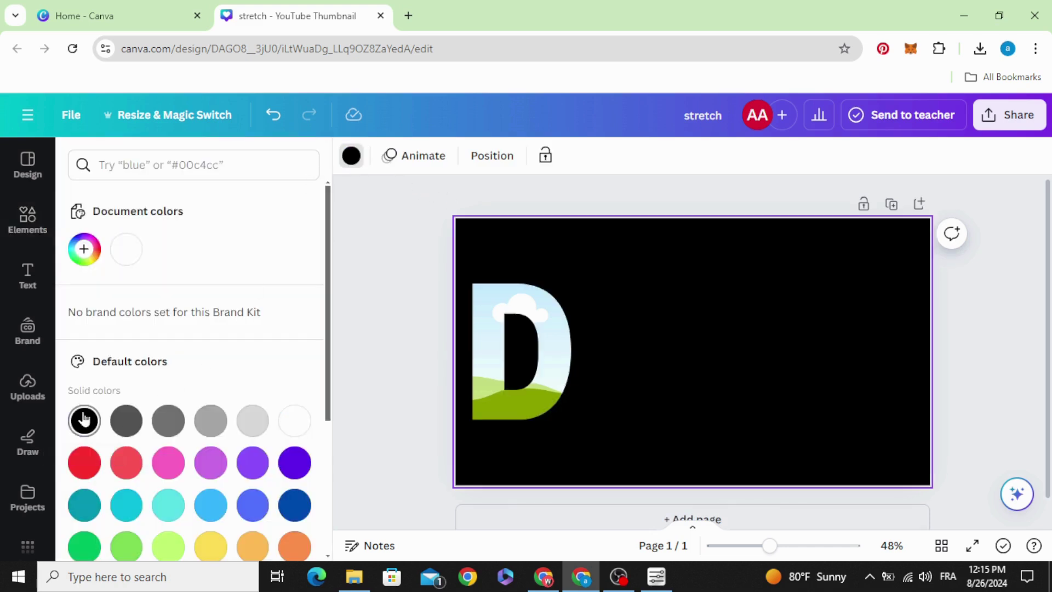
Step: Search the frames for the letter E
{"action": "left_click", "coordinate": [373, 288]}
{"action": "left_click", "coordinate": [130, 195]}
{"action": "double_click", "coordinate": [131, 195]}
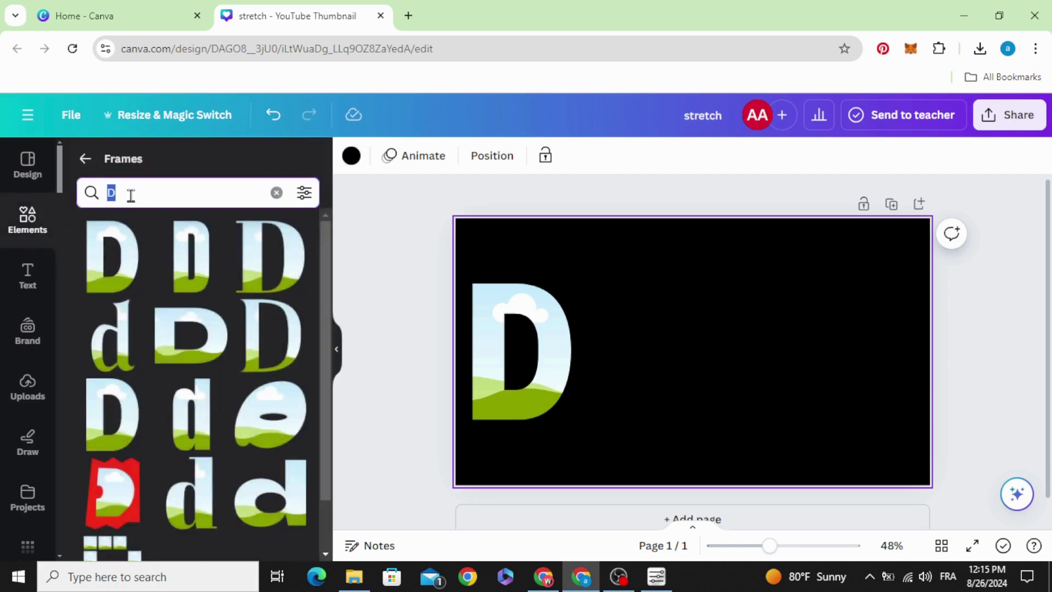
{"action": "type", "text": "E"}
{"action": "key", "text": "Return"}
Step: Place an E frame beside the D and search frames for S
{"action": "left_click", "coordinate": [113, 274]}
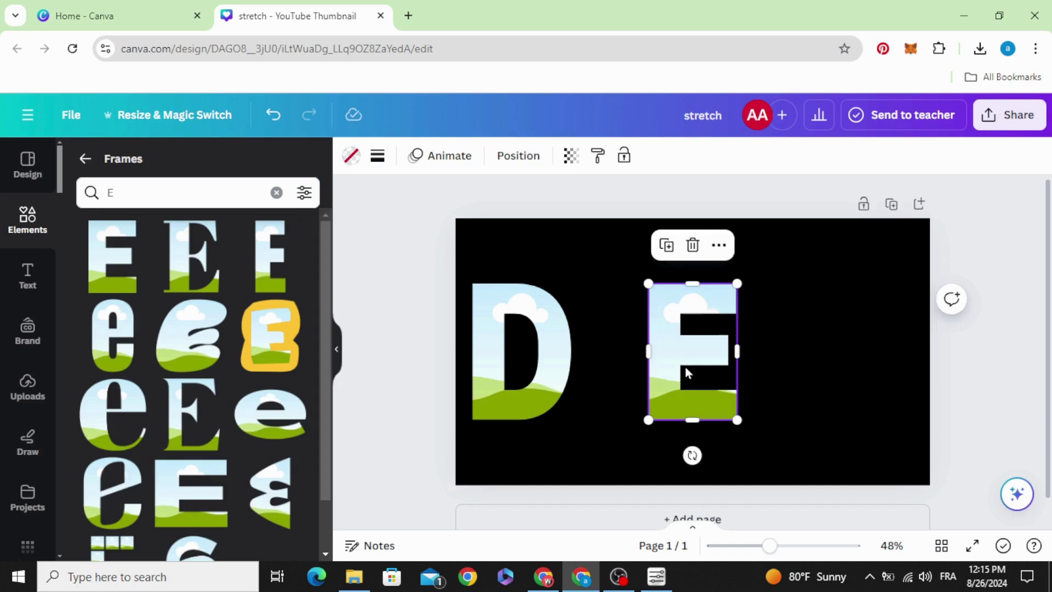
{"action": "left_click_drag", "start_coordinate": [685, 373], "coordinate": [616, 373]}
{"action": "left_click", "coordinate": [163, 199]}
{"action": "double_click", "coordinate": [162, 199]}
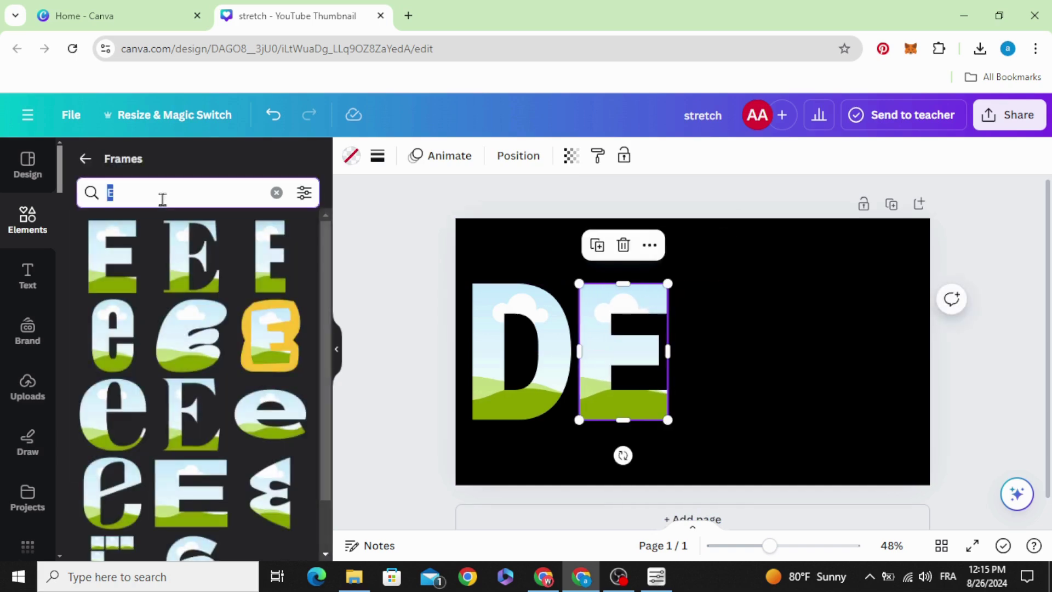
{"action": "type", "text": "S"}
{"action": "key", "text": "Return"}
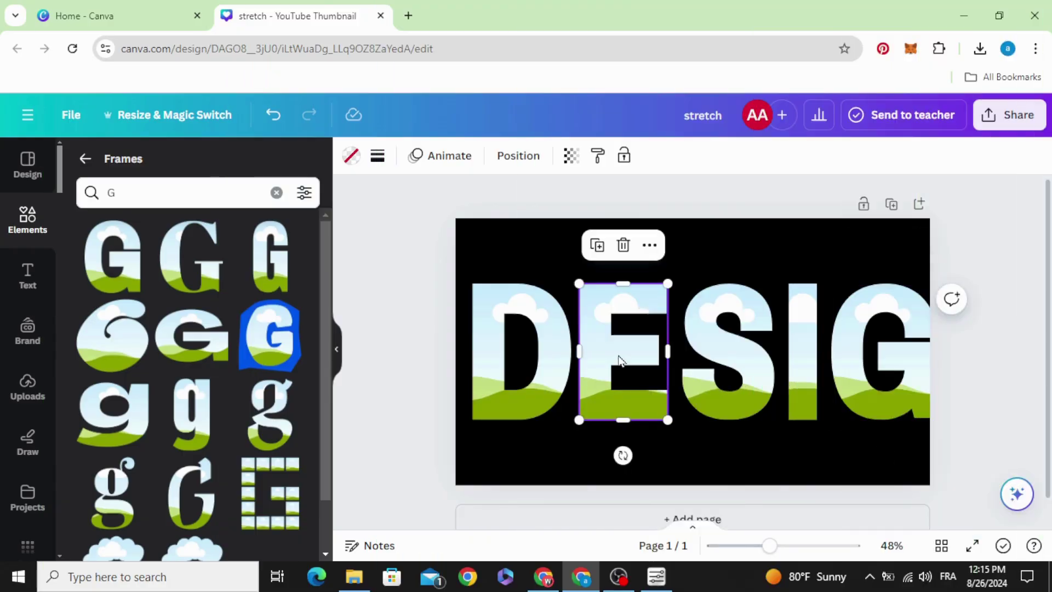
Step: Shrink the five letter frames together and move them to the page's middle
{"action": "left_click", "coordinate": [446, 254]}
{"action": "left_click_drag", "start_coordinate": [446, 253], "coordinate": [912, 435]}
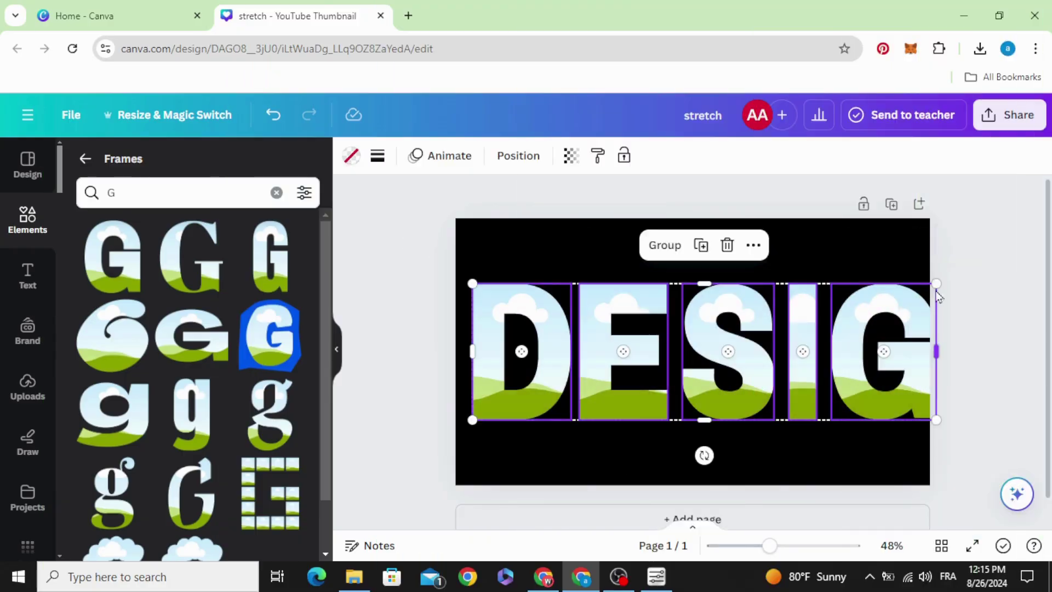
{"action": "left_click_drag", "start_coordinate": [886, 303], "coordinate": [758, 337]}
{"action": "left_click_drag", "start_coordinate": [622, 378], "coordinate": [619, 364]}
{"action": "left_click", "coordinate": [429, 331]}
Step: Add an N frame after DESIG and shrink it to match the other letters
{"action": "double_click", "coordinate": [176, 192]}
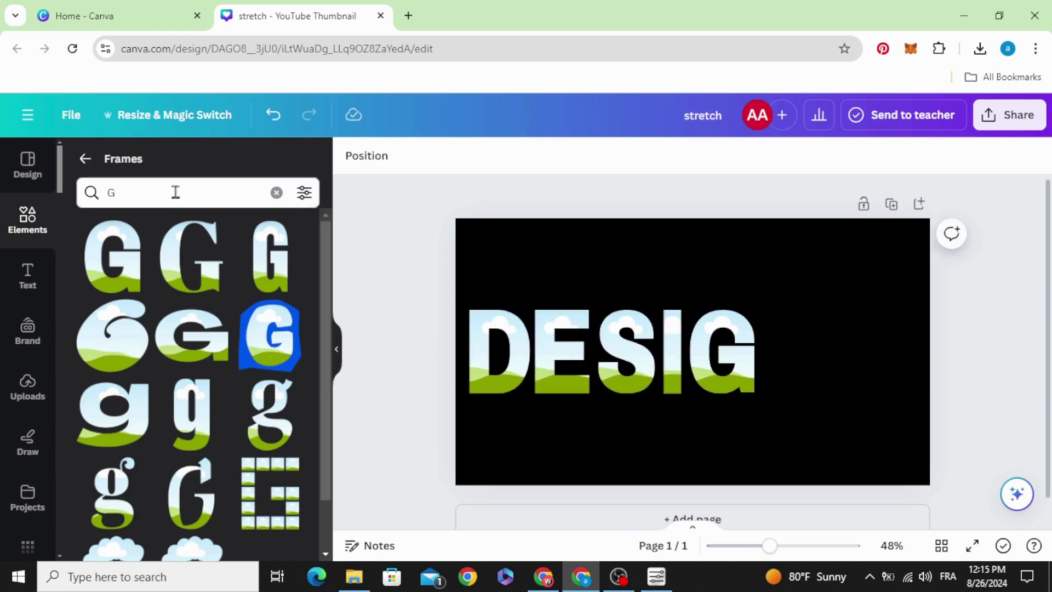
{"action": "type", "text": "N"}
{"action": "key", "text": "Return"}
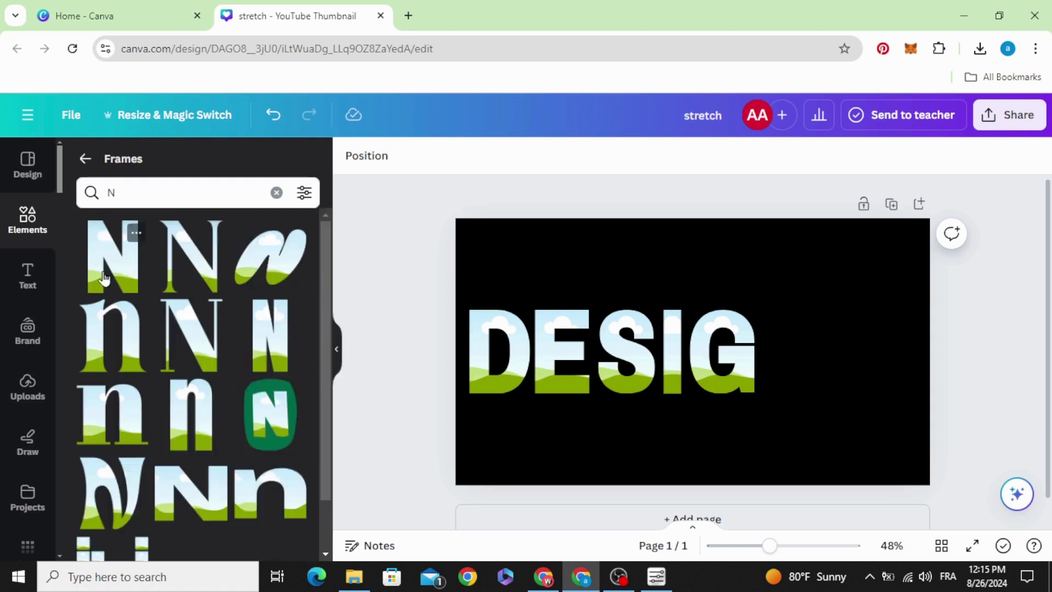
{"action": "left_click", "coordinate": [112, 255]}
{"action": "left_click_drag", "start_coordinate": [692, 339], "coordinate": [809, 364]}
{"action": "left_click_drag", "start_coordinate": [858, 448], "coordinate": [816, 400]}
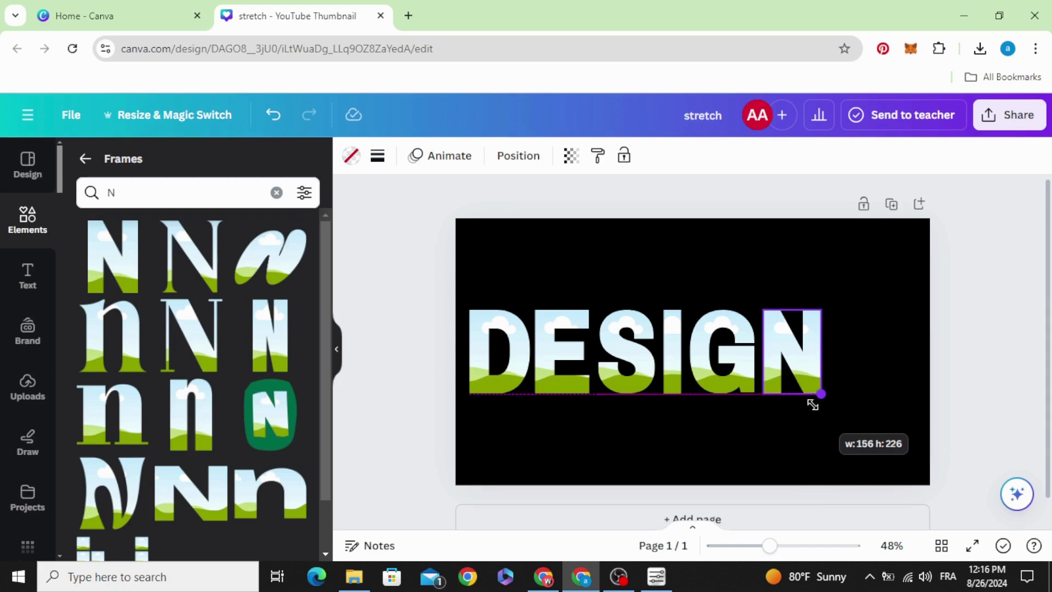
Step: Stretch all six DESIGN frames taller and centre them on the page
{"action": "left_click", "coordinate": [416, 297]}
{"action": "left_click_drag", "start_coordinate": [454, 296], "coordinate": [878, 423]}
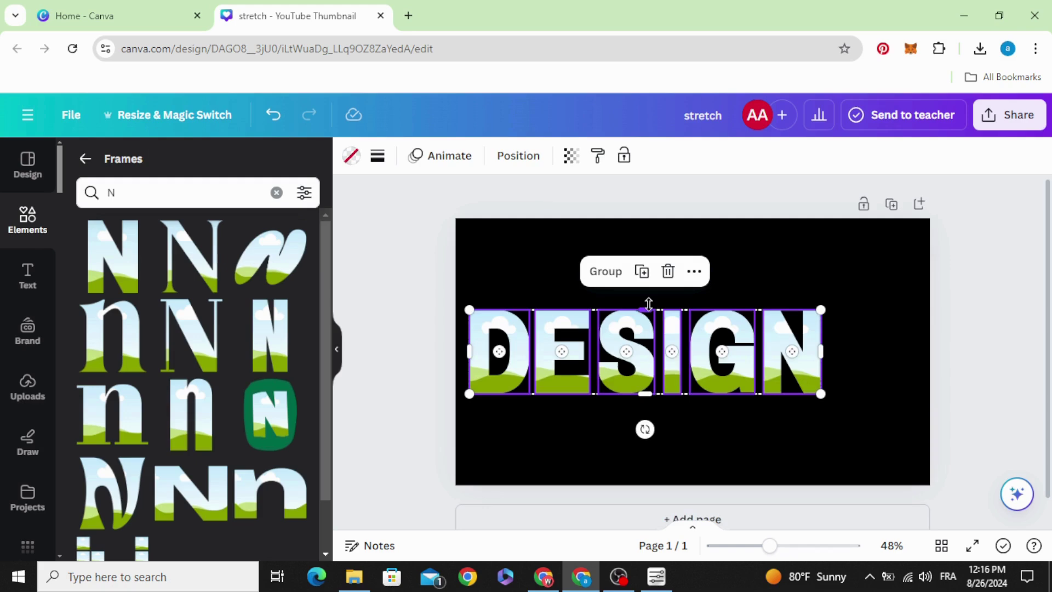
{"action": "left_click_drag", "start_coordinate": [648, 311], "coordinate": [646, 244]}
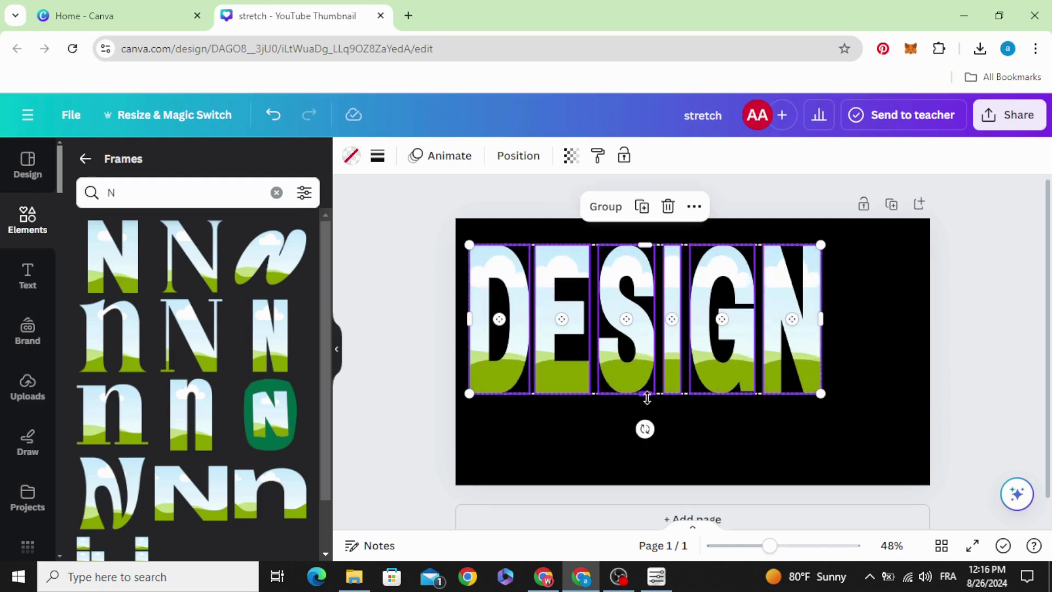
{"action": "left_click_drag", "start_coordinate": [647, 396], "coordinate": [647, 470]}
{"action": "left_click_drag", "start_coordinate": [413, 320], "coordinate": [970, 453]}
{"action": "left_click_drag", "start_coordinate": [700, 424], "coordinate": [747, 424]}
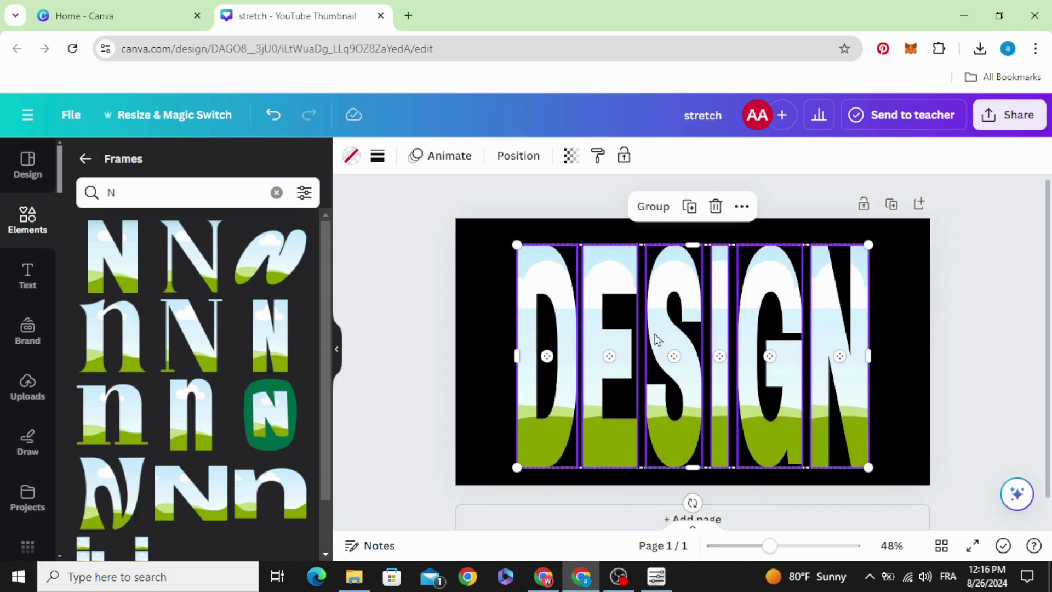
{"action": "left_click", "coordinate": [422, 343]}
Step: Fill the D and E frames with the white image and the S with the surfing photo
{"action": "left_click", "coordinate": [28, 387]}
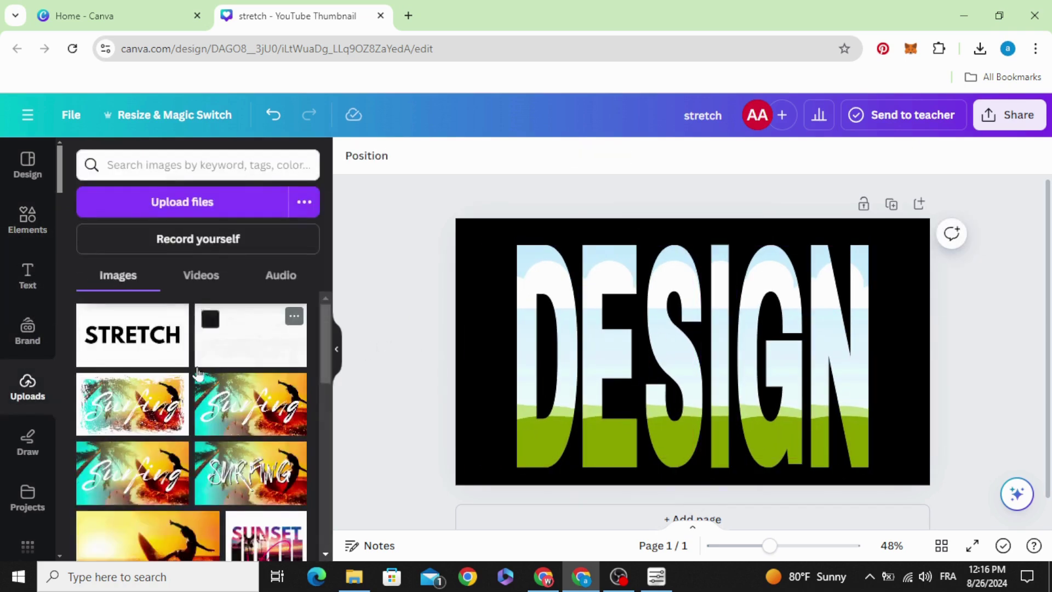
{"action": "left_click_drag", "start_coordinate": [225, 350], "coordinate": [527, 351]}
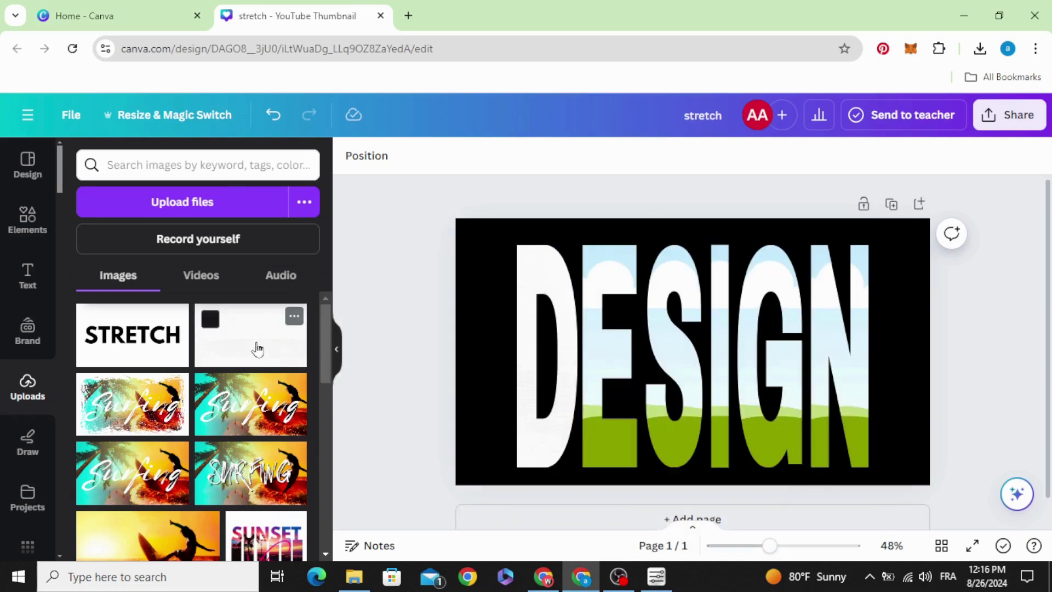
{"action": "left_click_drag", "start_coordinate": [257, 349], "coordinate": [608, 360]}
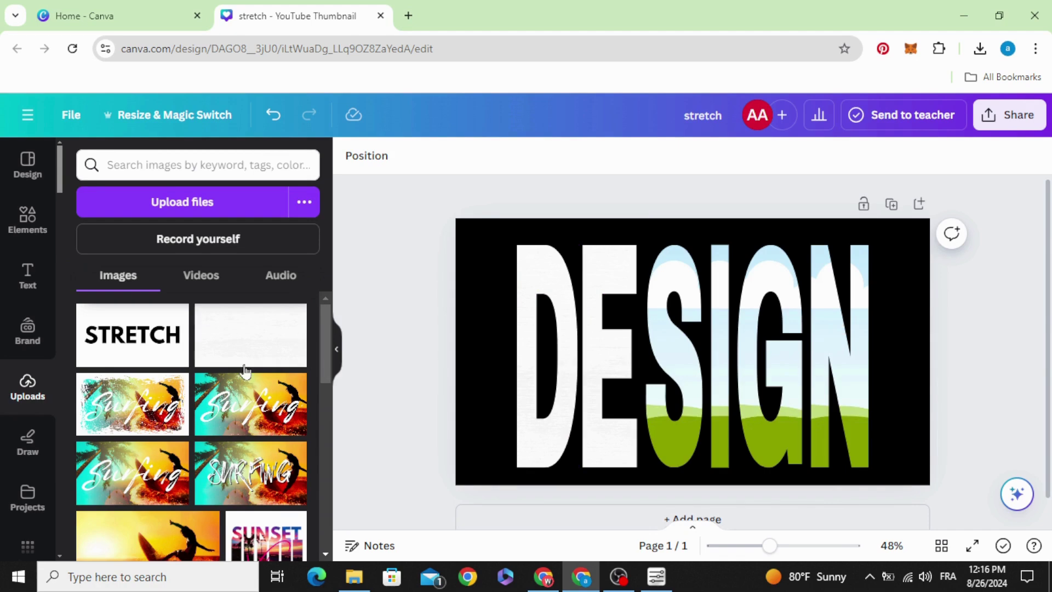
{"action": "left_click_drag", "start_coordinate": [245, 392], "coordinate": [633, 361]}
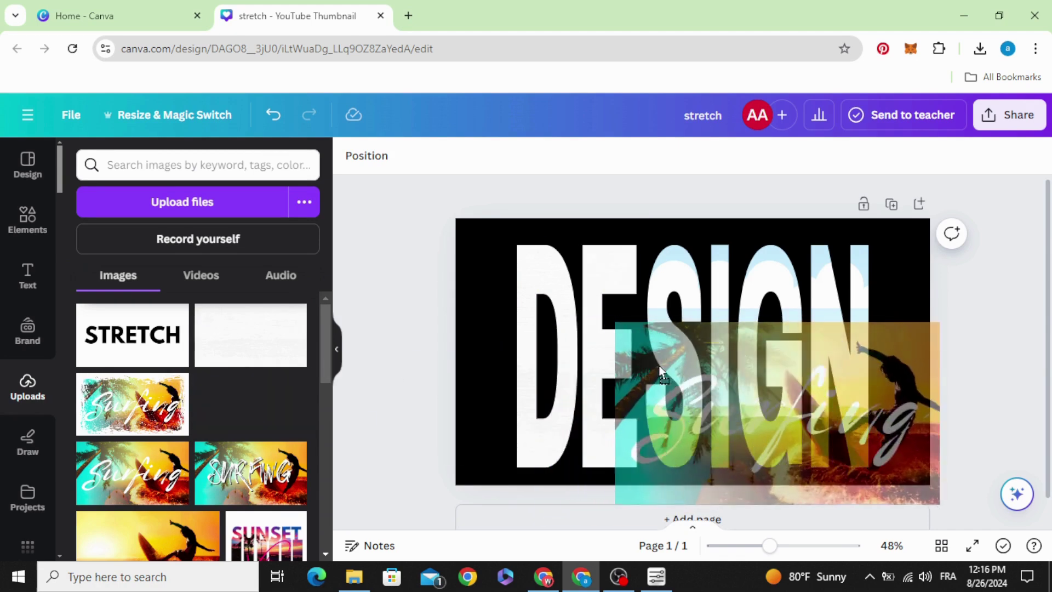
{"action": "left_click_drag", "start_coordinate": [662, 373], "coordinate": [674, 357]}
{"action": "left_click_drag", "start_coordinate": [251, 335], "coordinate": [726, 371]}
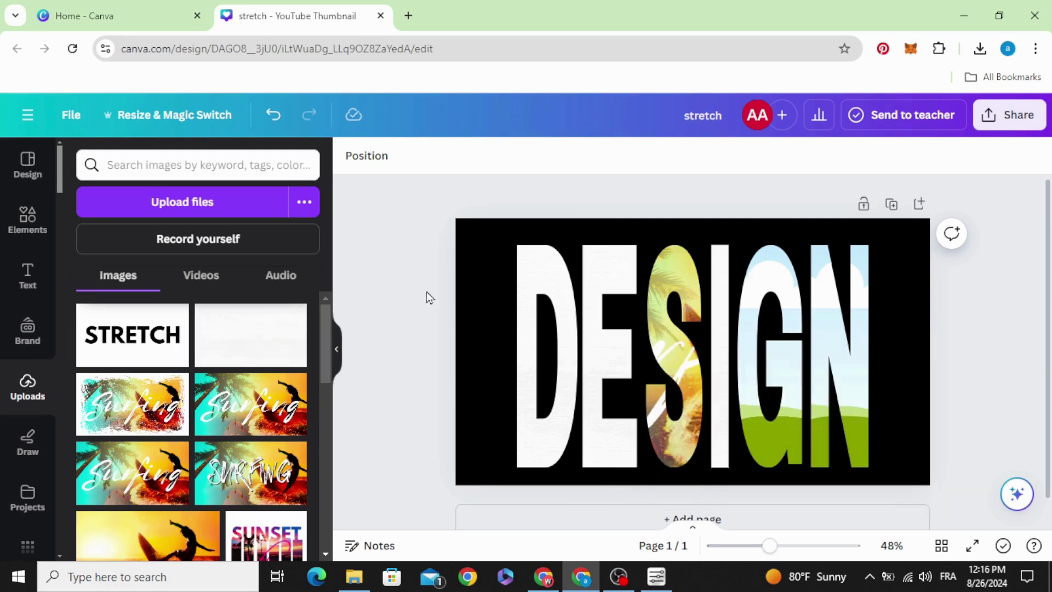
Step: Squash the DESIGN letters shorter and adjust the photo inside the S frame
{"action": "left_click_drag", "start_coordinate": [427, 292], "coordinate": [967, 447]}
{"action": "left_click_drag", "start_coordinate": [694, 243], "coordinate": [695, 380]}
{"action": "left_click_drag", "start_coordinate": [675, 435], "coordinate": [676, 345]}
{"action": "left_click", "coordinate": [272, 117]}
{"action": "key", "text": "ctrl+y"}
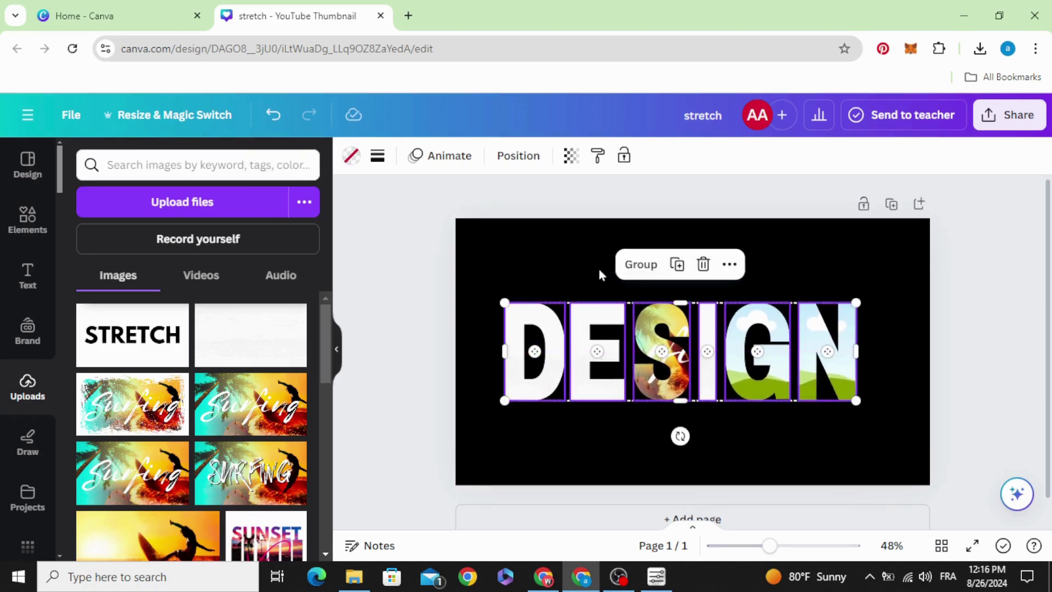
Step: Move the D left to space it from the E, keeping the E's width
{"action": "left_click", "coordinate": [491, 258]}
{"action": "left_click_drag", "start_coordinate": [491, 259], "coordinate": [550, 413]}
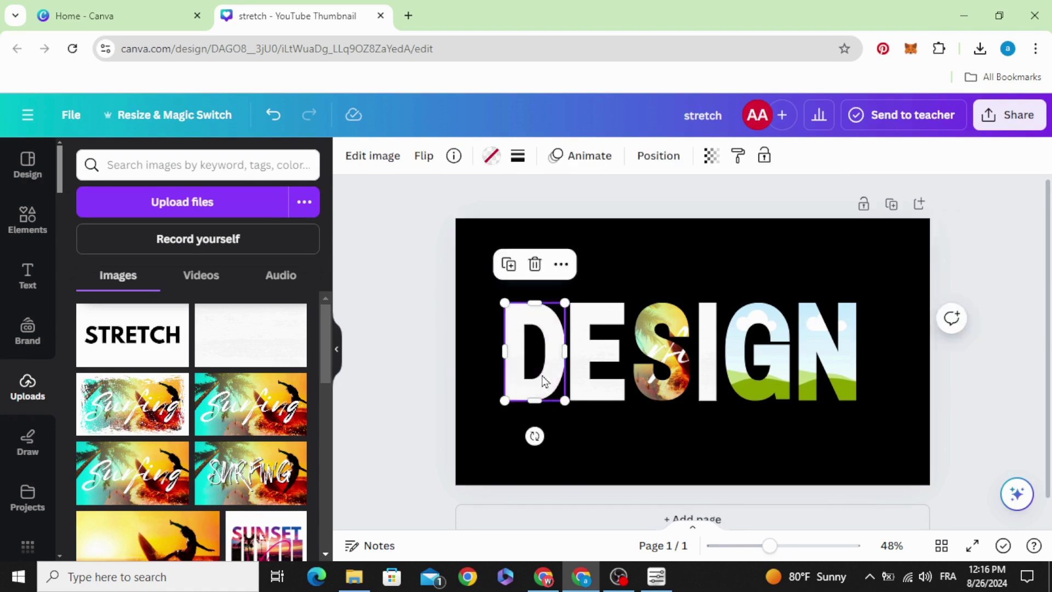
{"action": "left_click_drag", "start_coordinate": [543, 376], "coordinate": [509, 377]}
{"action": "left_click", "coordinate": [418, 378]}
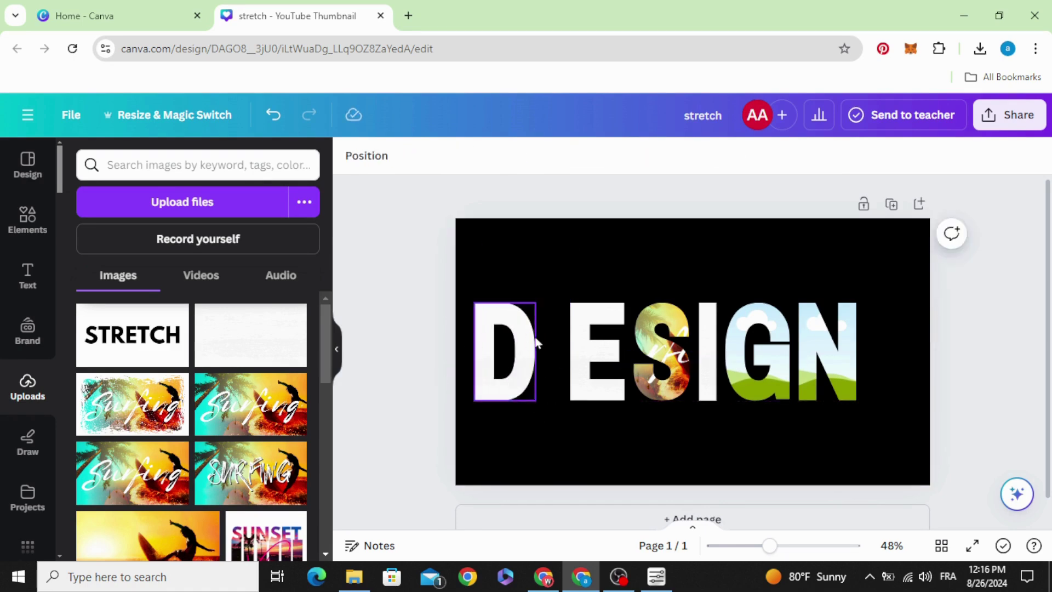
{"action": "left_click", "coordinate": [589, 357]}
{"action": "left_click_drag", "start_coordinate": [570, 354], "coordinate": [542, 357]}
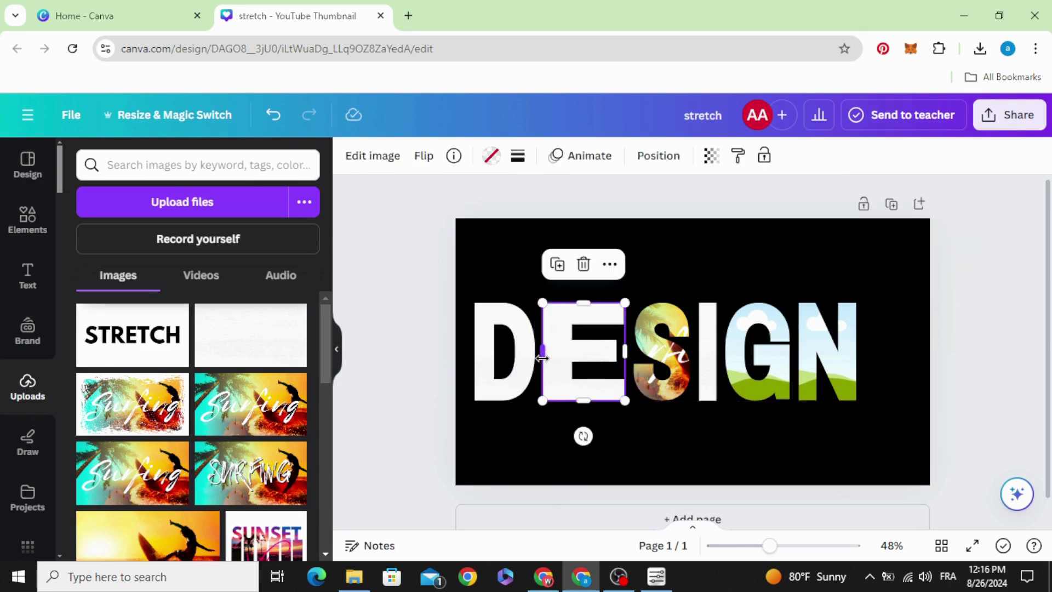
{"action": "mouse_move", "coordinate": [623, 353]}
{"action": "left_mouse_down"}
{"action": "mouse_move", "coordinate": [794, 356]}
{"action": "mouse_move", "coordinate": [625, 353]}
{"action": "left_mouse_up"}
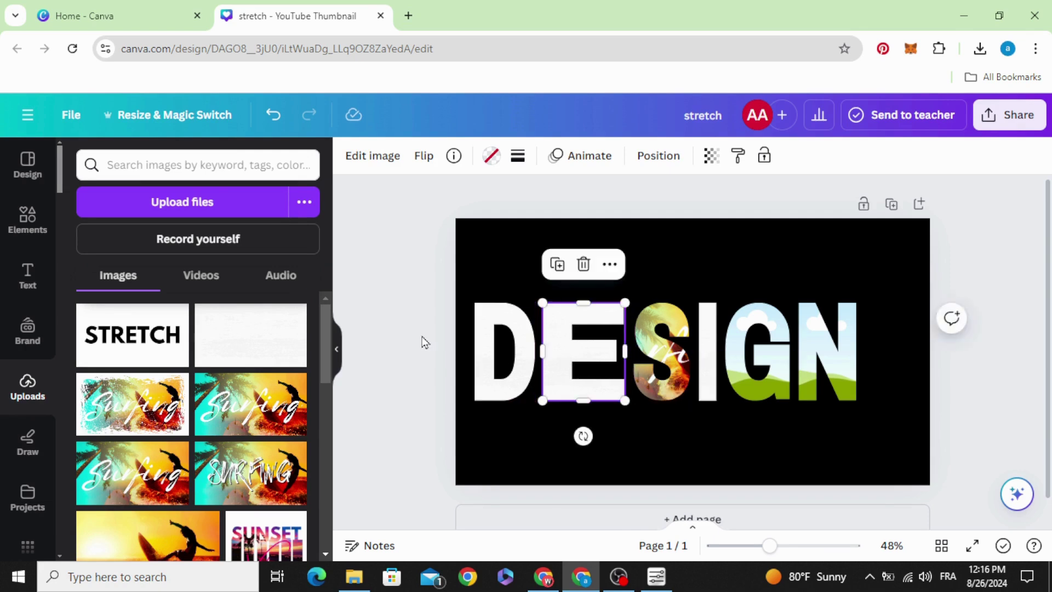
{"action": "left_click", "coordinate": [423, 340]}
Step: Fill the remaining letter frames with the white image
{"action": "left_click_drag", "start_coordinate": [273, 340], "coordinate": [383, 369]}
{"action": "left_click_drag", "start_coordinate": [449, 266], "coordinate": [700, 377]}
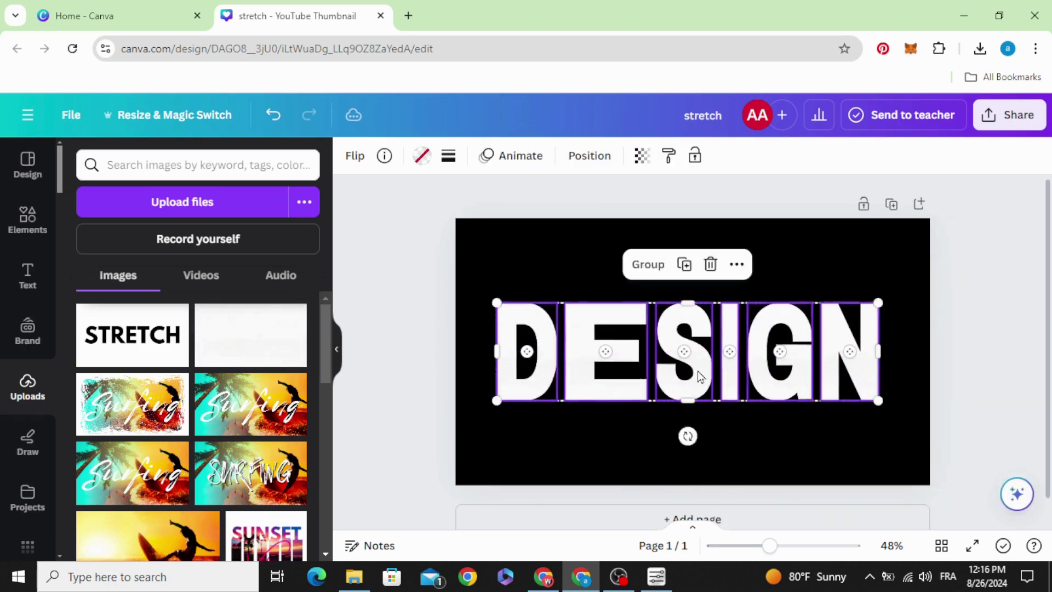
{"action": "left_click", "coordinate": [981, 295]}
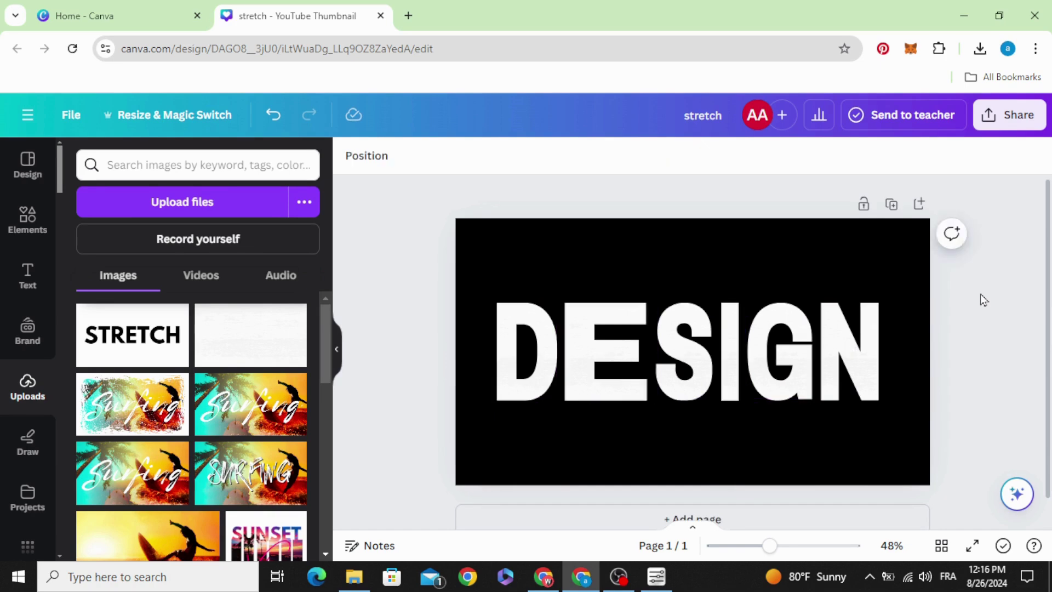